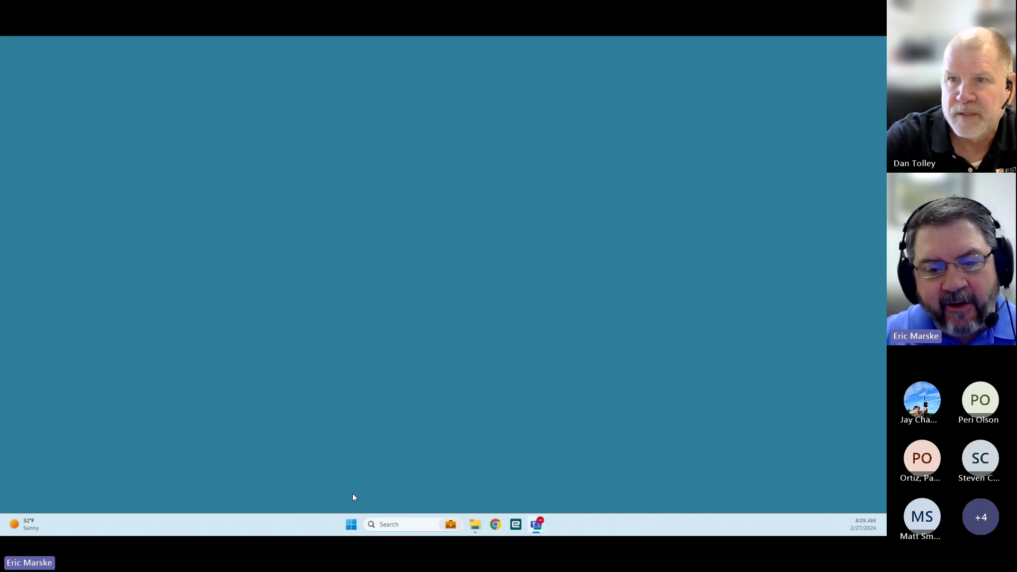
# - Launch the Discovery utility from the ESTeem Software Suite program group
pyautogui.click(352, 526)
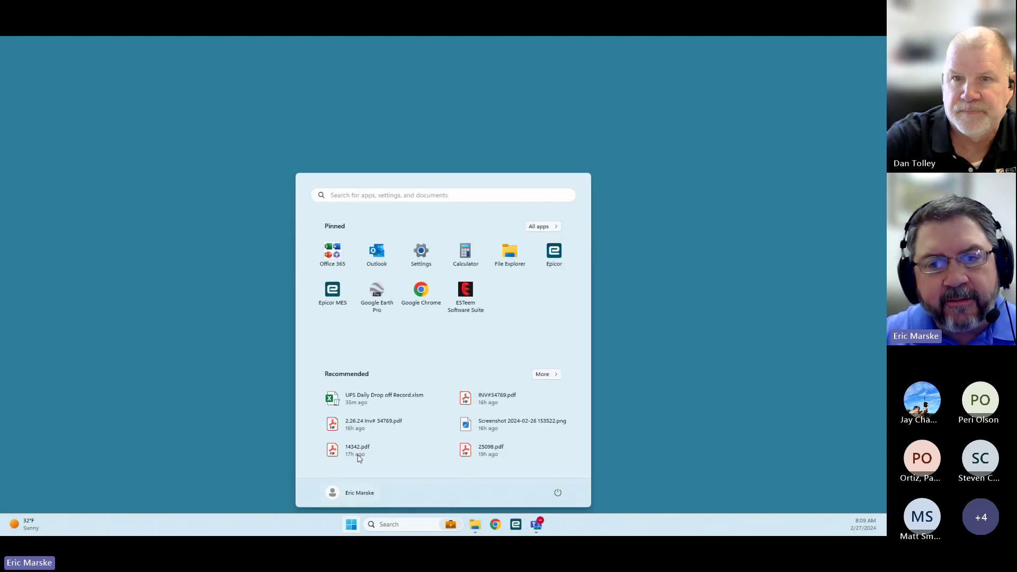
pyautogui.click(540, 227)
pyautogui.scroll(-2, 467, 318)
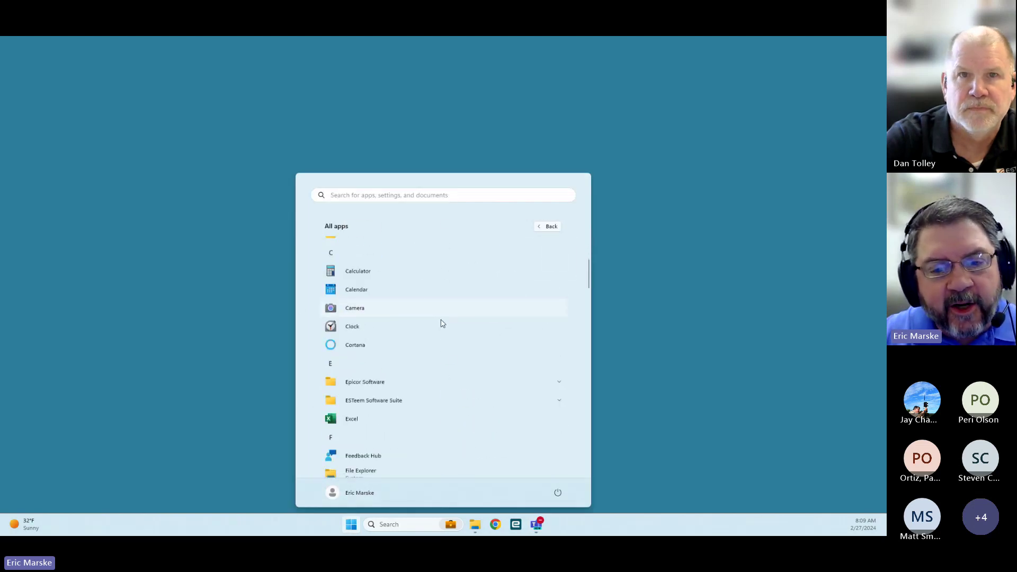
pyautogui.scroll(-3, 426, 328)
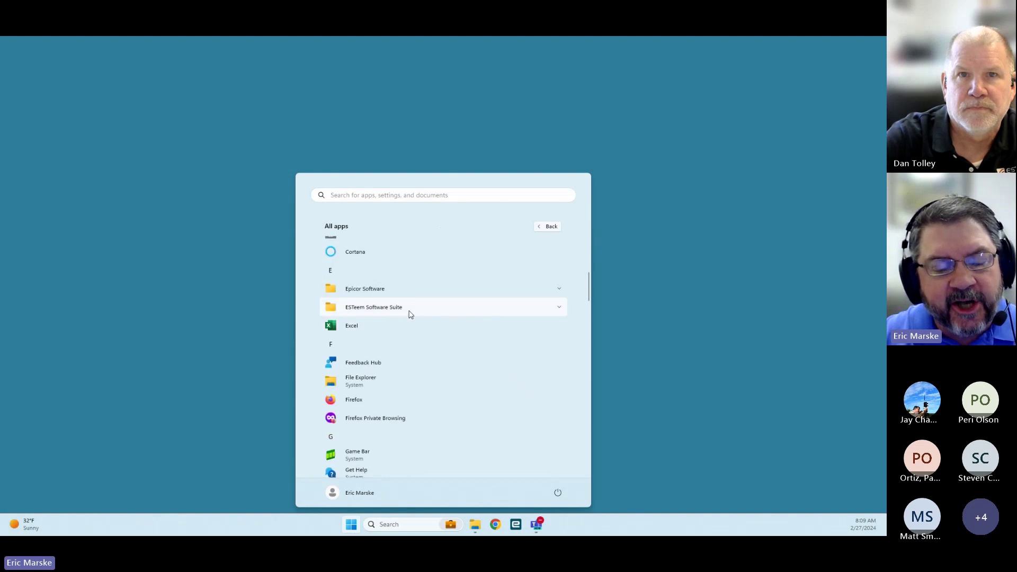
pyautogui.click(482, 314)
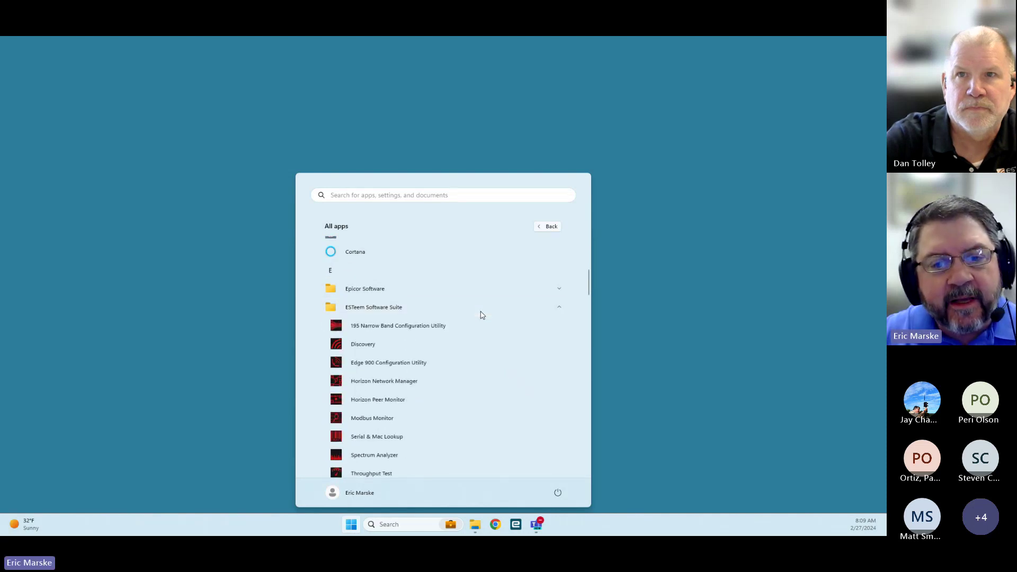
pyautogui.scroll(-1, 483, 315)
pyautogui.scroll(-1, 479, 314)
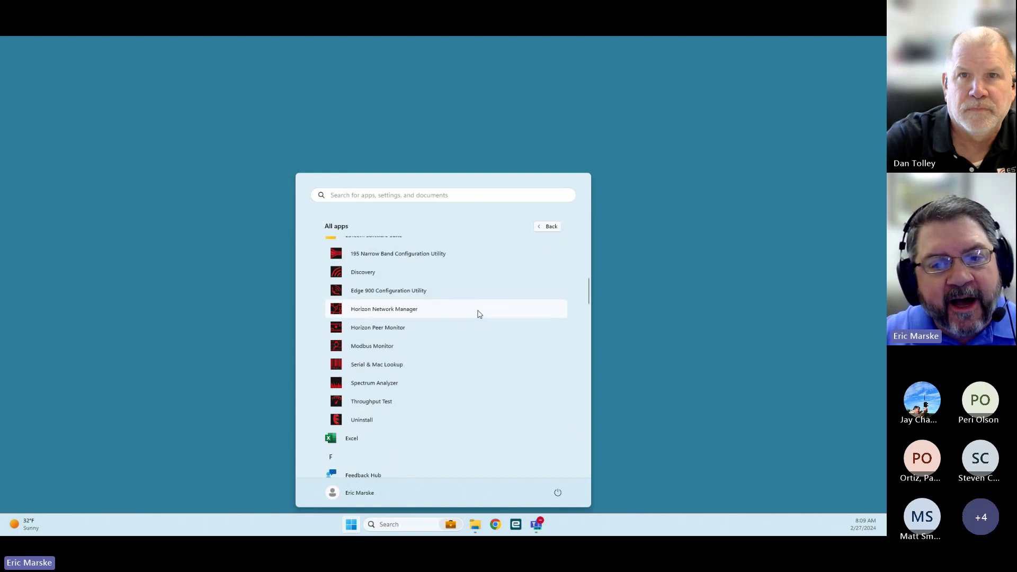
pyautogui.scroll(1, 476, 307)
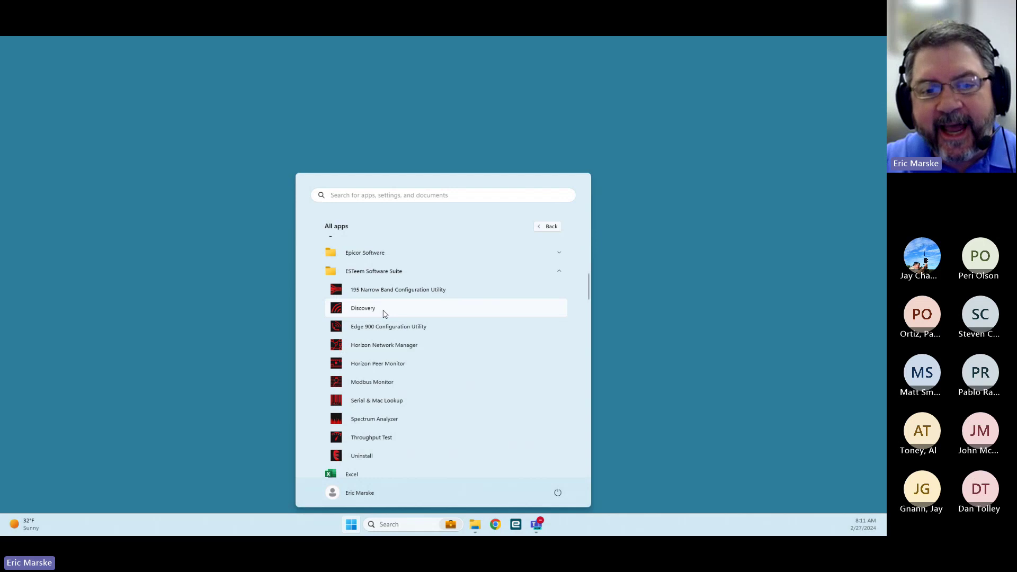
pyautogui.click(364, 309)
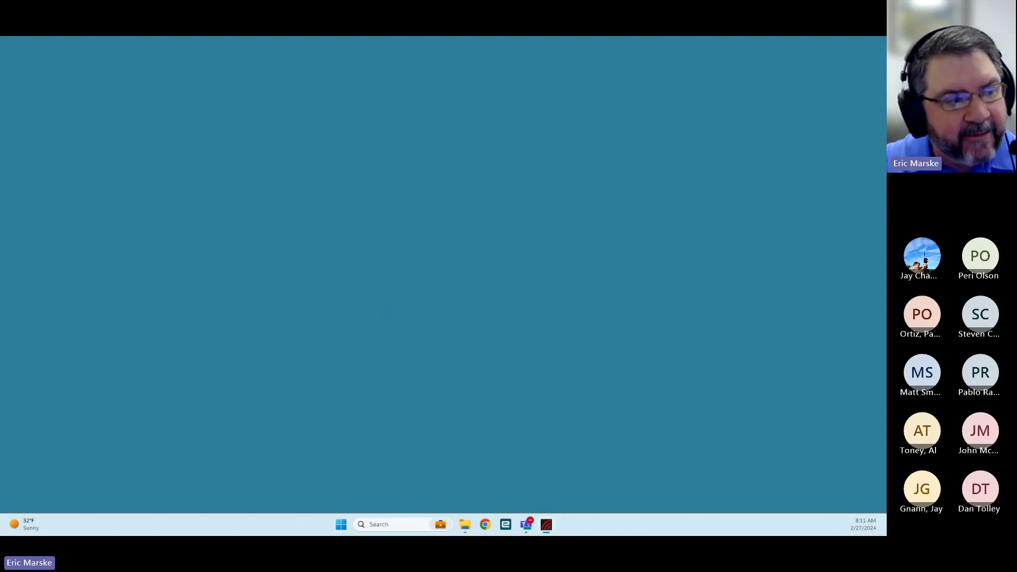
# - Move the Discovery window to the middle of the desktop and discover the radios on the network
pyautogui.moveTo(7, 188); pyautogui.dragTo(506, 186)
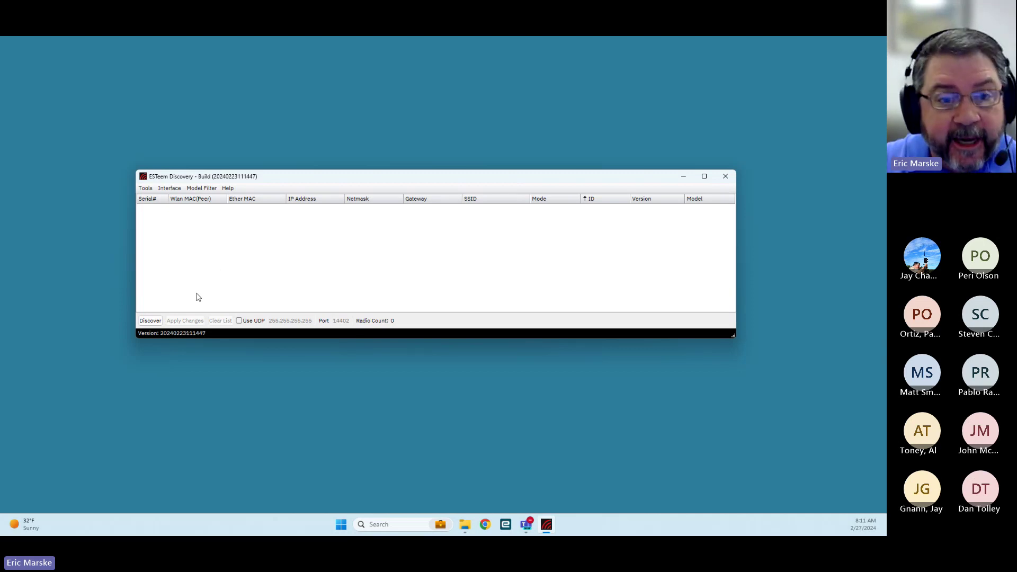
pyautogui.click(151, 321)
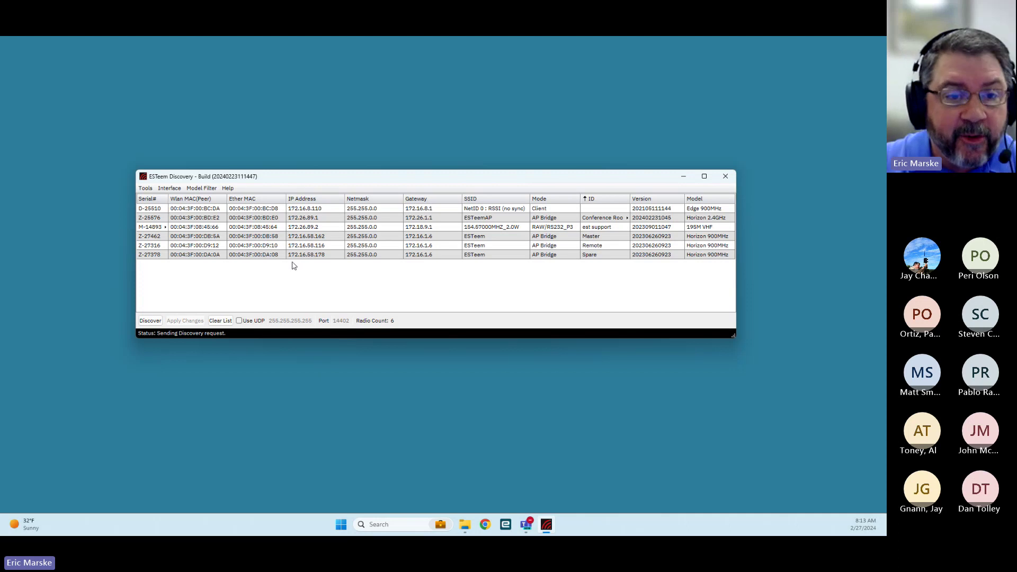
# - Filter the radio list to Horizon 900MHz models and restore the display of all models
pyautogui.click(207, 189)
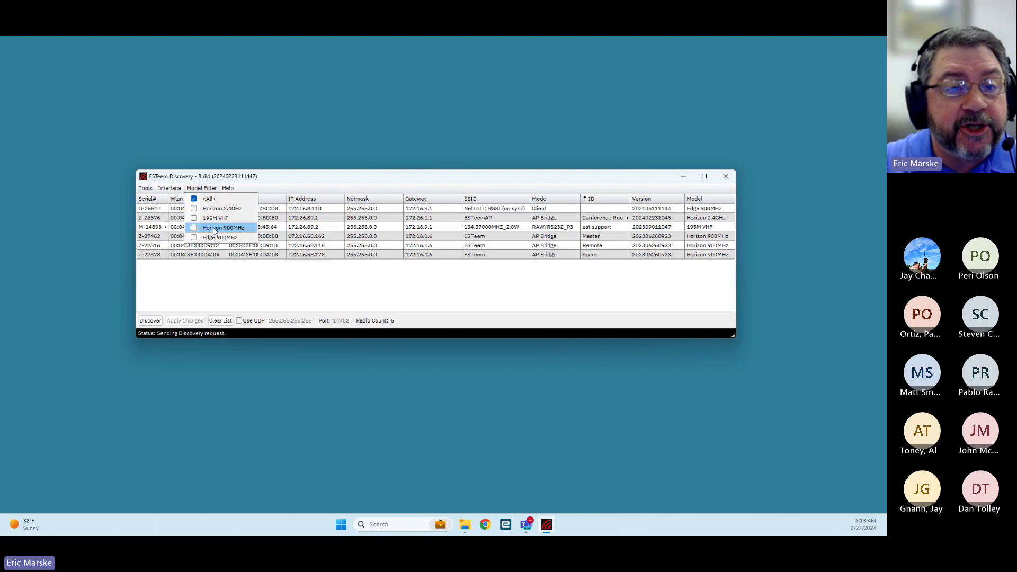
pyautogui.click(215, 228)
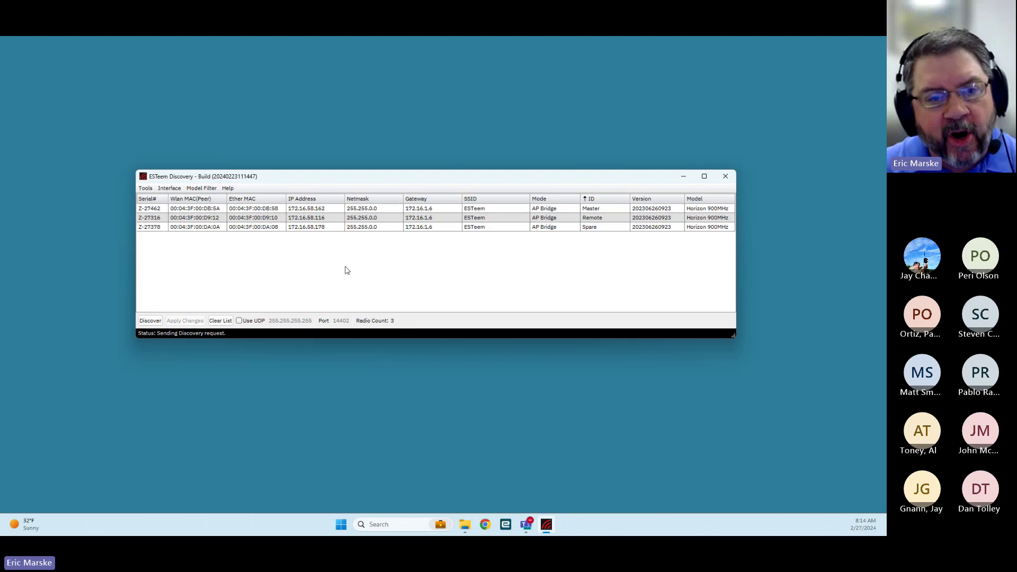
pyautogui.click(202, 189)
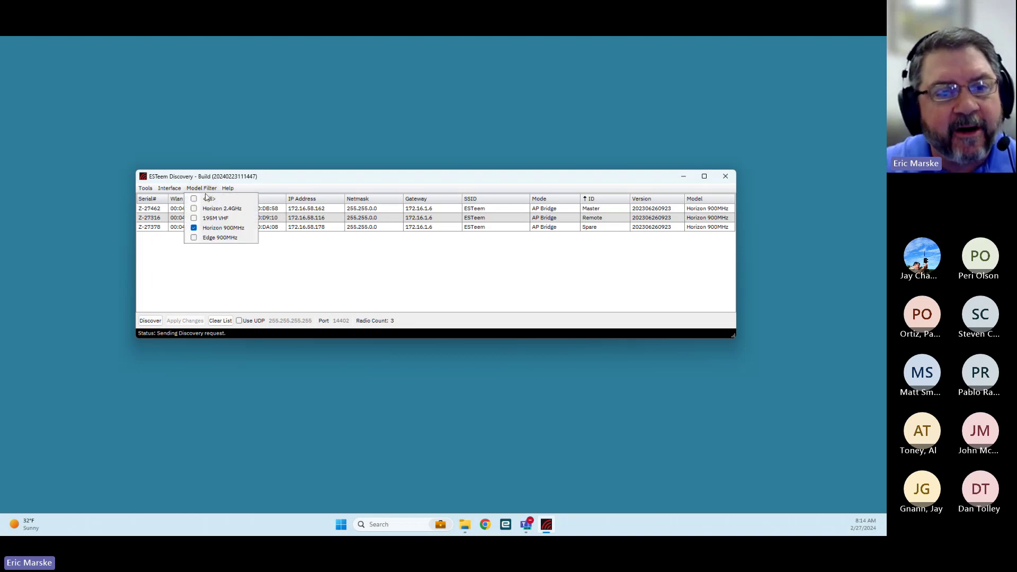
pyautogui.click(207, 200)
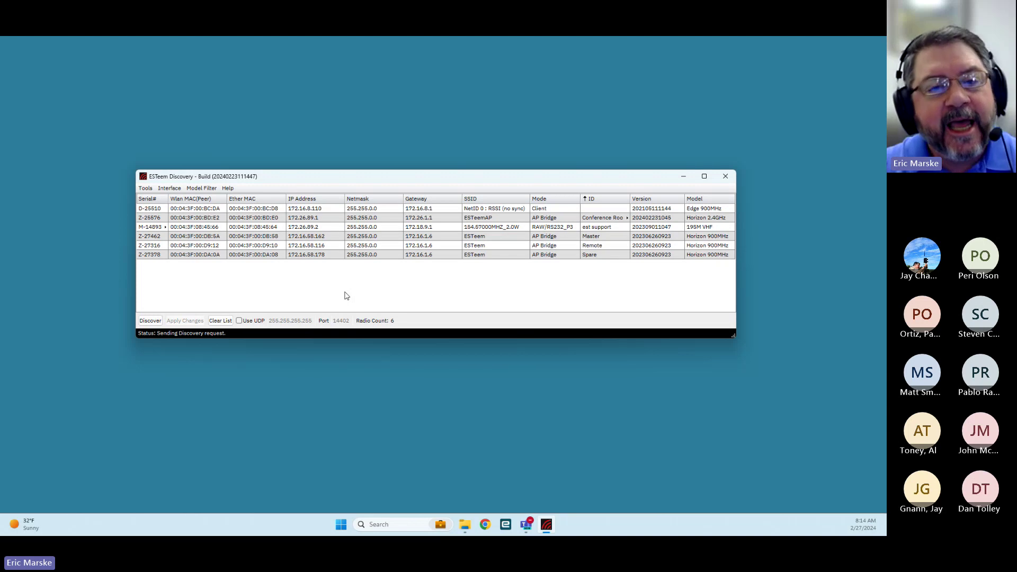
# - Try changing the Master radio's IP address to 172.16.58.163, discard the edit by clearing the list, and rediscover the radios
pyautogui.doubleClick(326, 236)
pyautogui.press('End')
pyautogui.press('BackSpace')
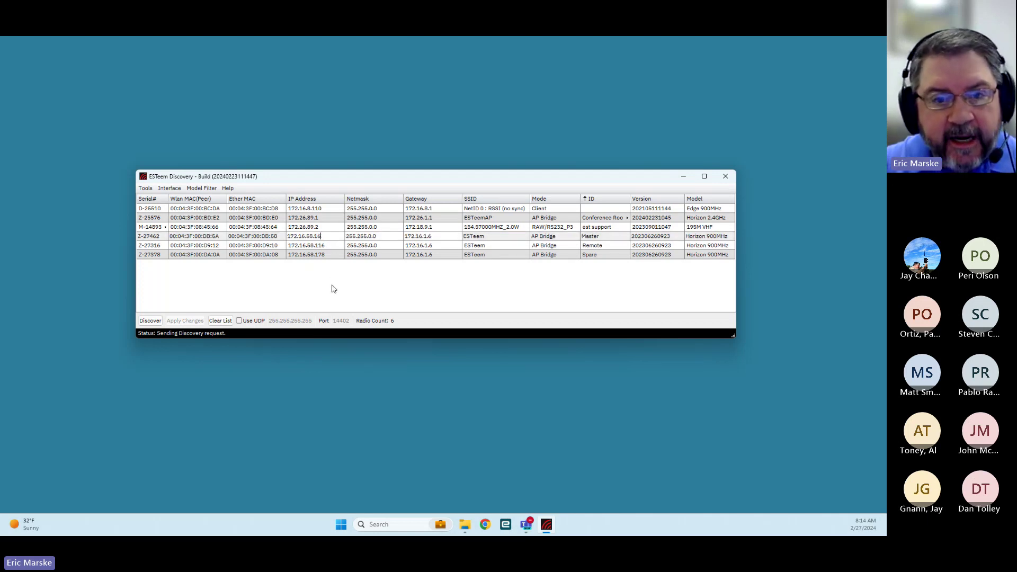
pyautogui.write('3')
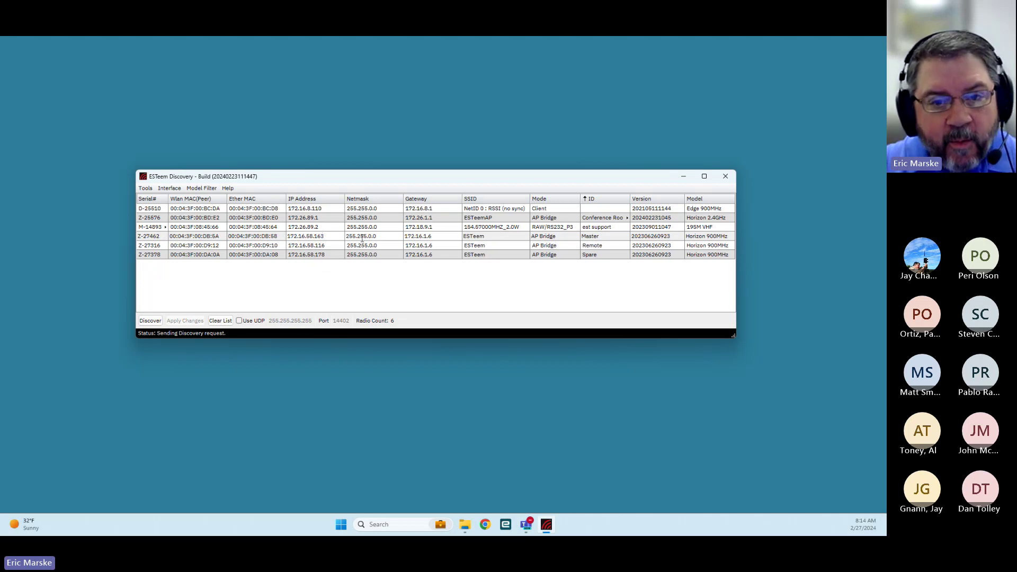
pyautogui.click(362, 238)
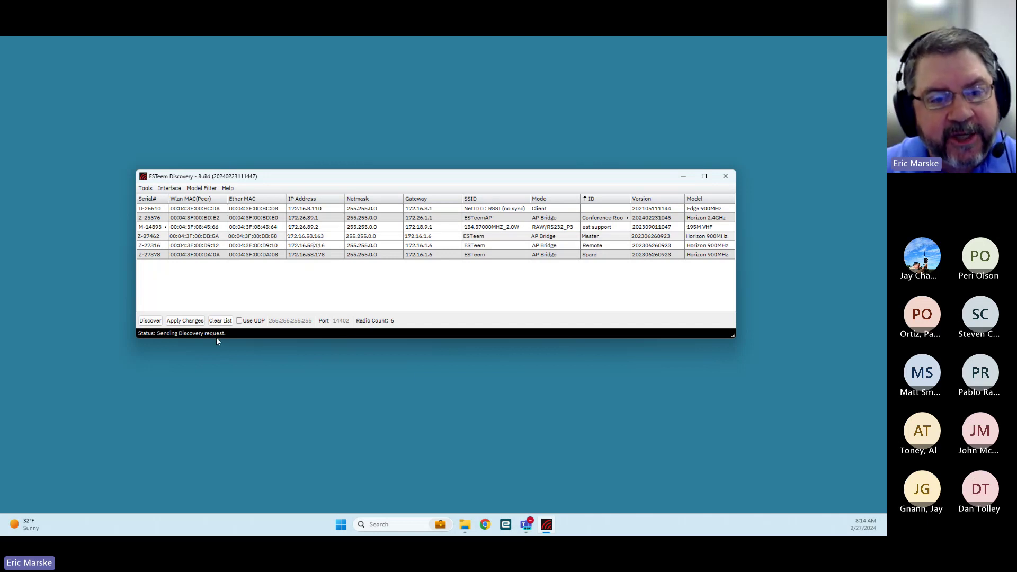
pyautogui.click(217, 321)
pyautogui.click(150, 320)
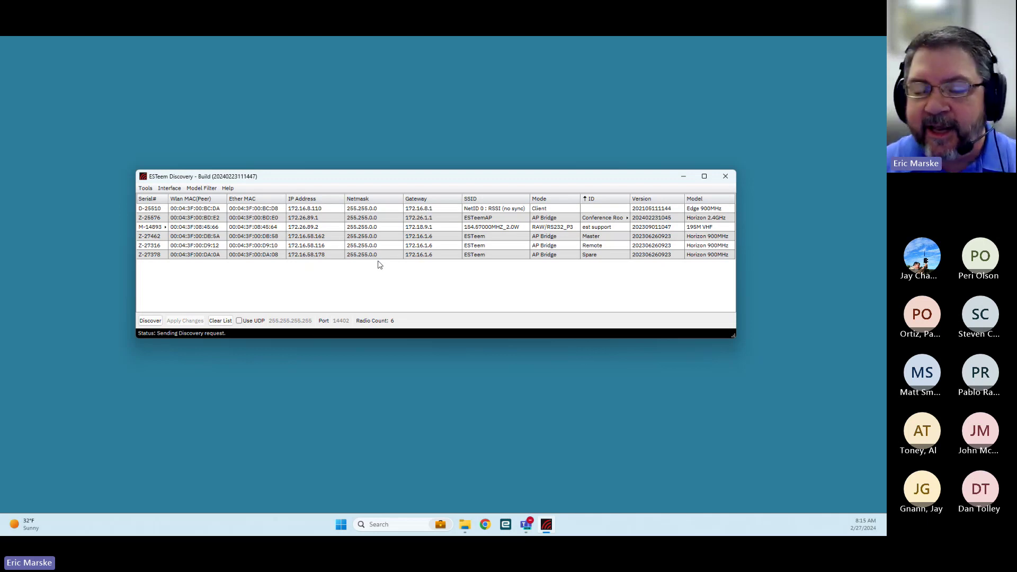
# - View the configuration, action and tool options available for the Master radio and close them
pyautogui.click(348, 240)
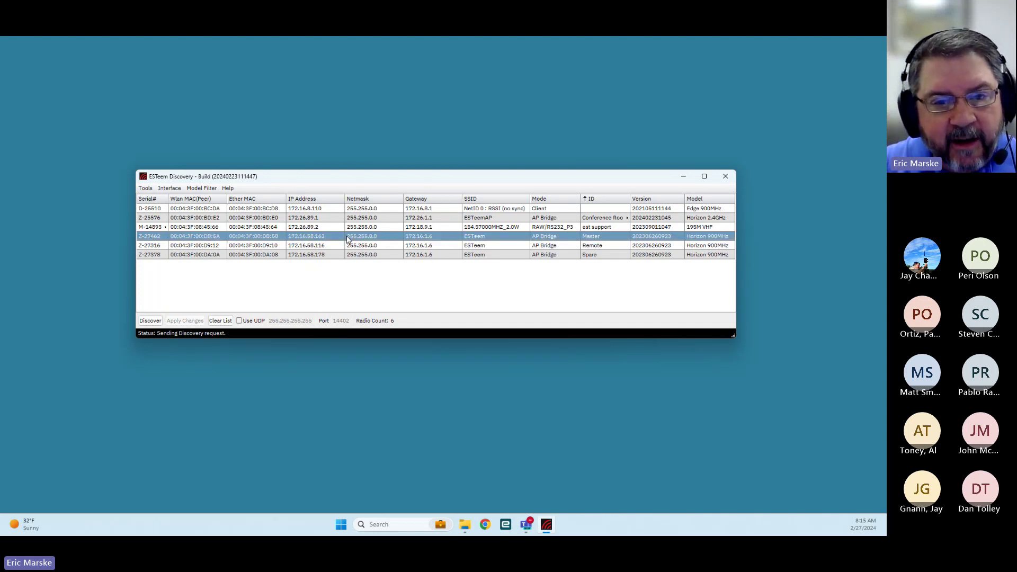
pyautogui.rightClick(348, 240)
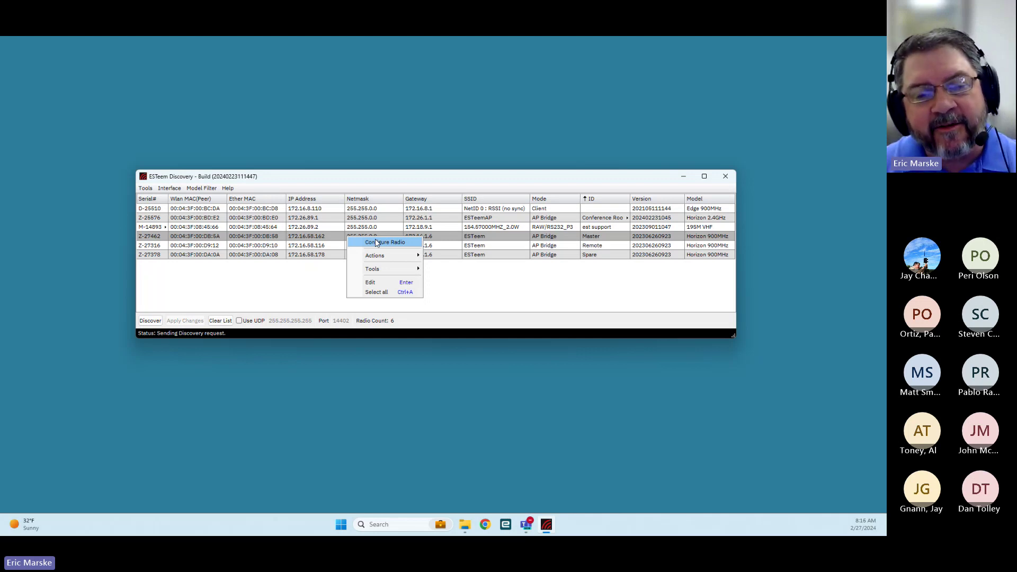
pyautogui.click(390, 386)
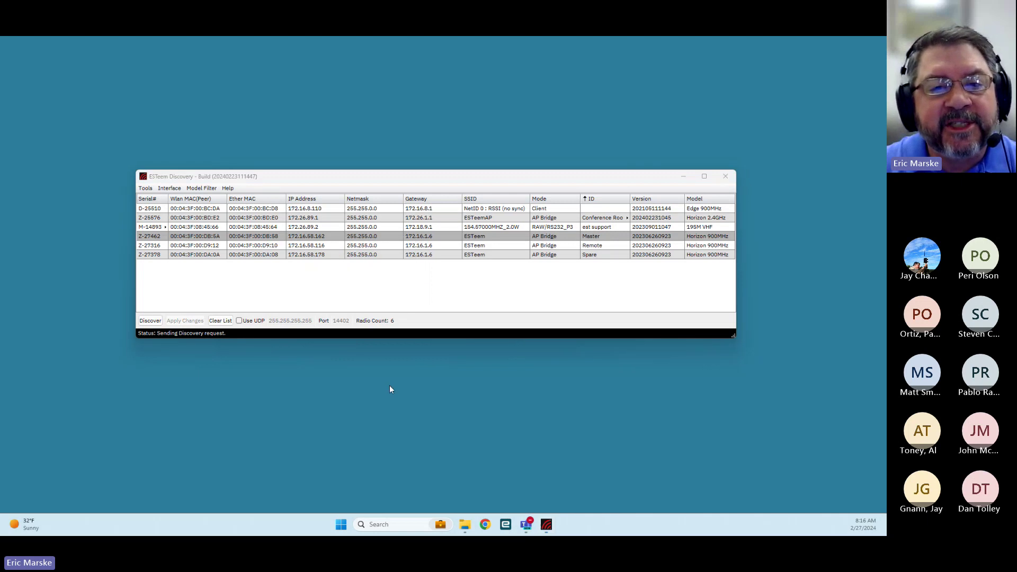
# - Move the Discovery window up and launch Horizon Network Manager from the ESTeem Software Suite folder
pyautogui.moveTo(441, 176); pyautogui.dragTo(452, 62)
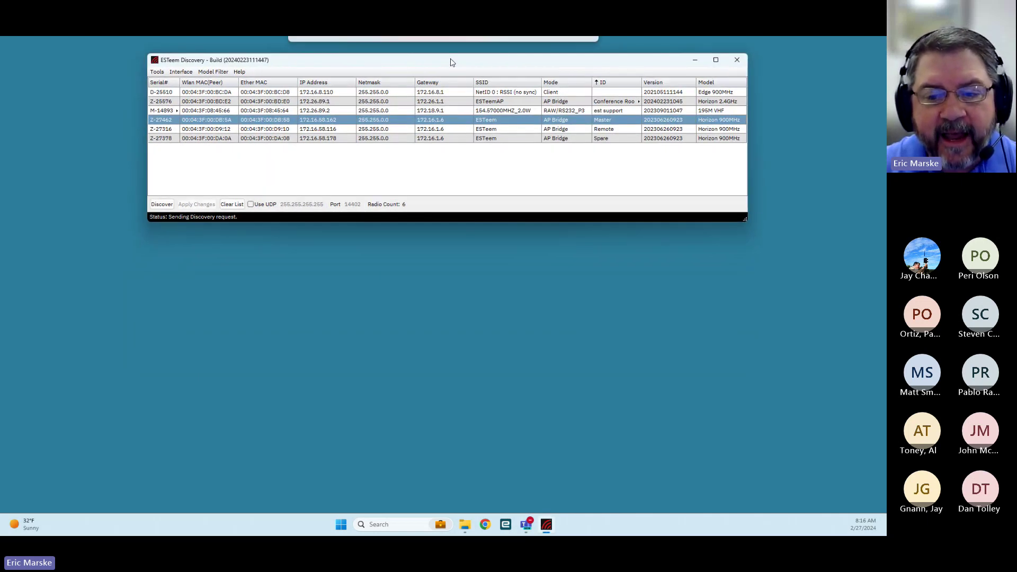
pyautogui.click(342, 524)
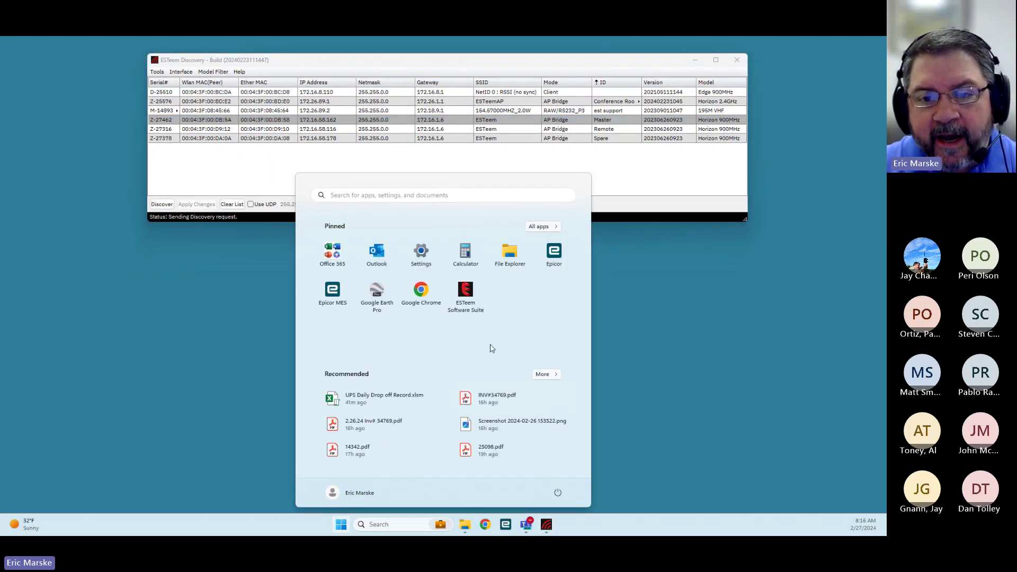
pyautogui.click(475, 298)
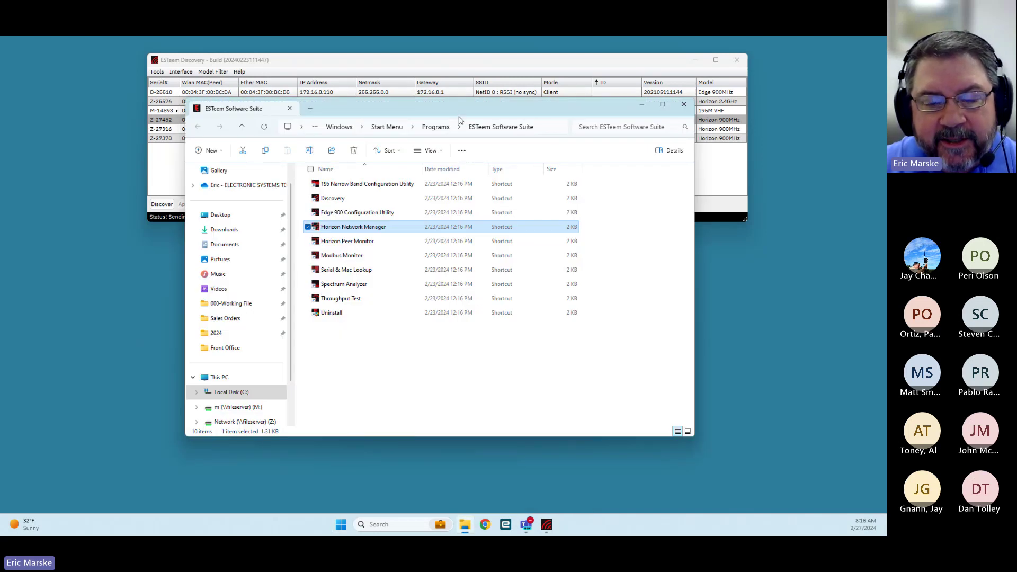
pyautogui.moveTo(461, 116); pyautogui.dragTo(460, 190)
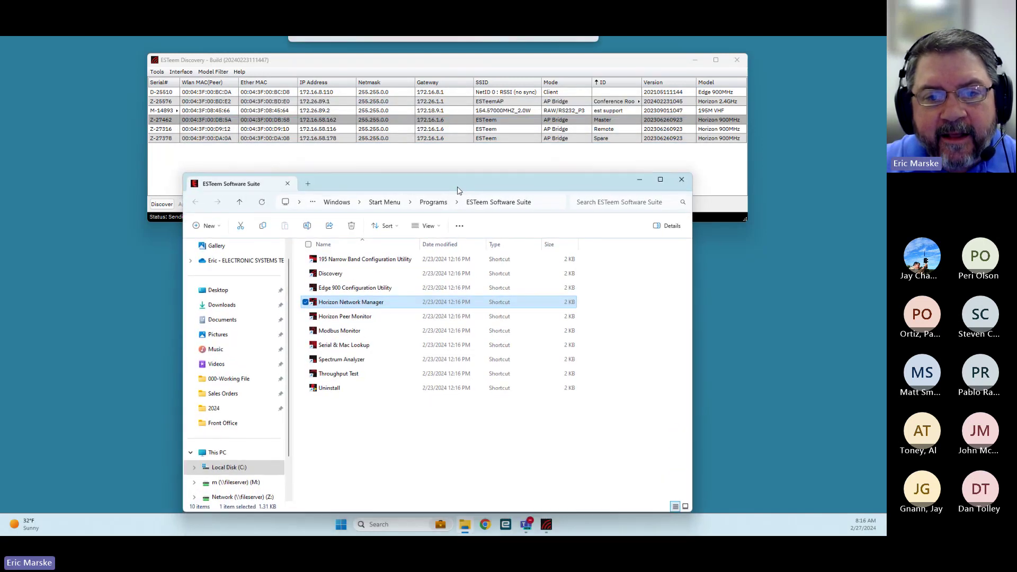
pyautogui.doubleClick(368, 306)
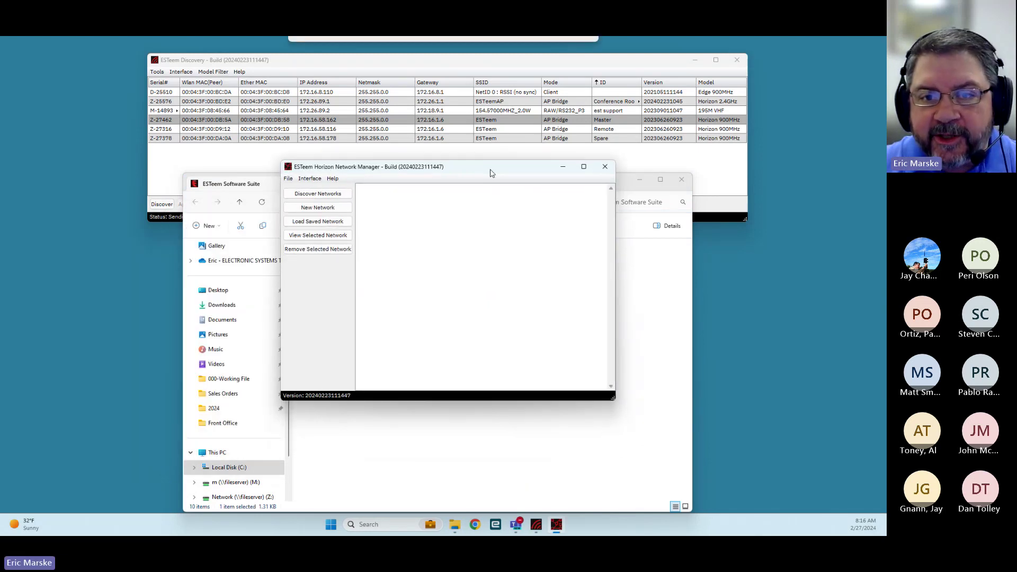
# - Minimize the suite folder, place Horizon Network Manager below the Discovery window, and discover the existing networks
pyautogui.click(639, 179)
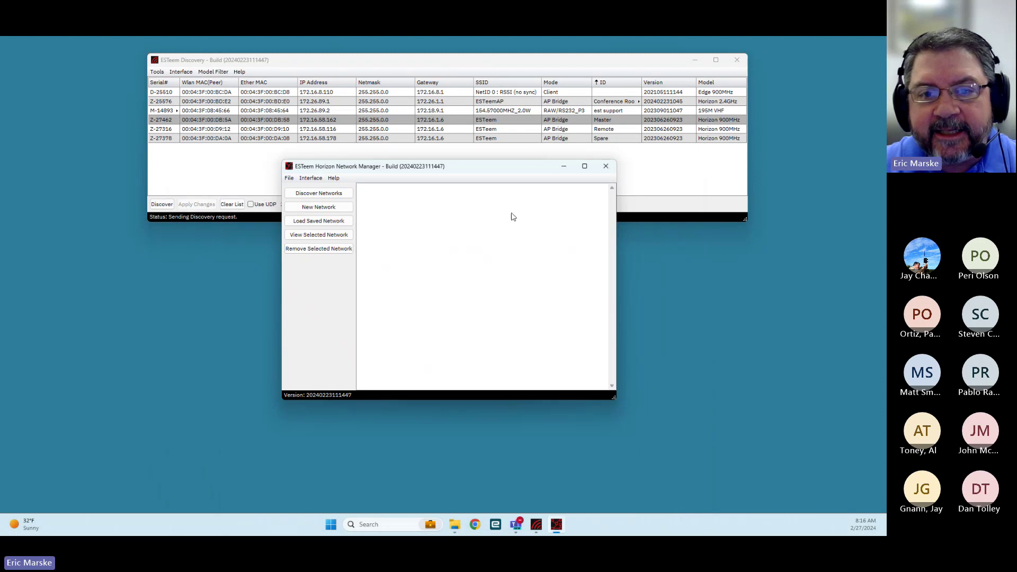
pyautogui.moveTo(476, 169); pyautogui.dragTo(466, 232)
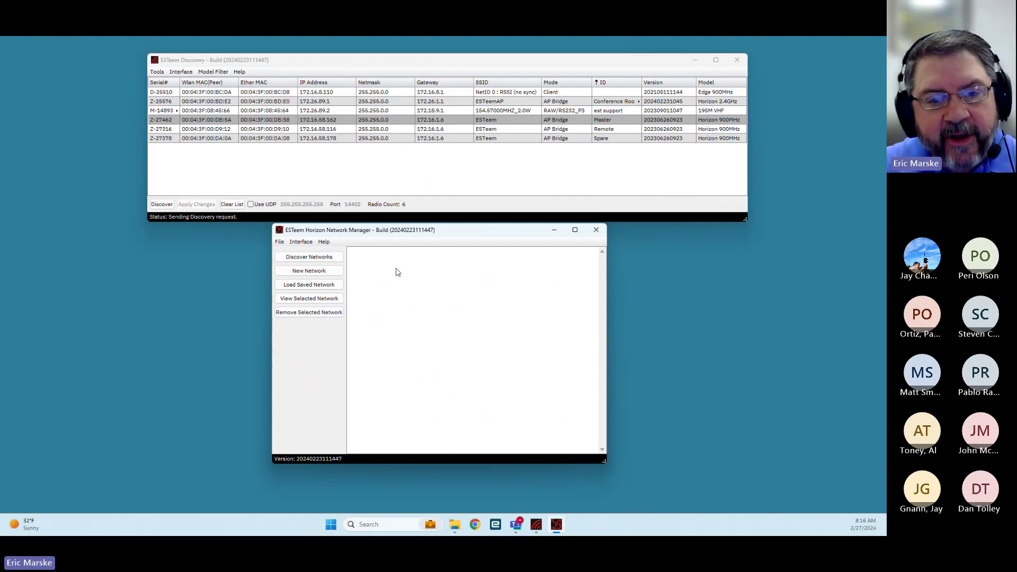
pyautogui.click(320, 257)
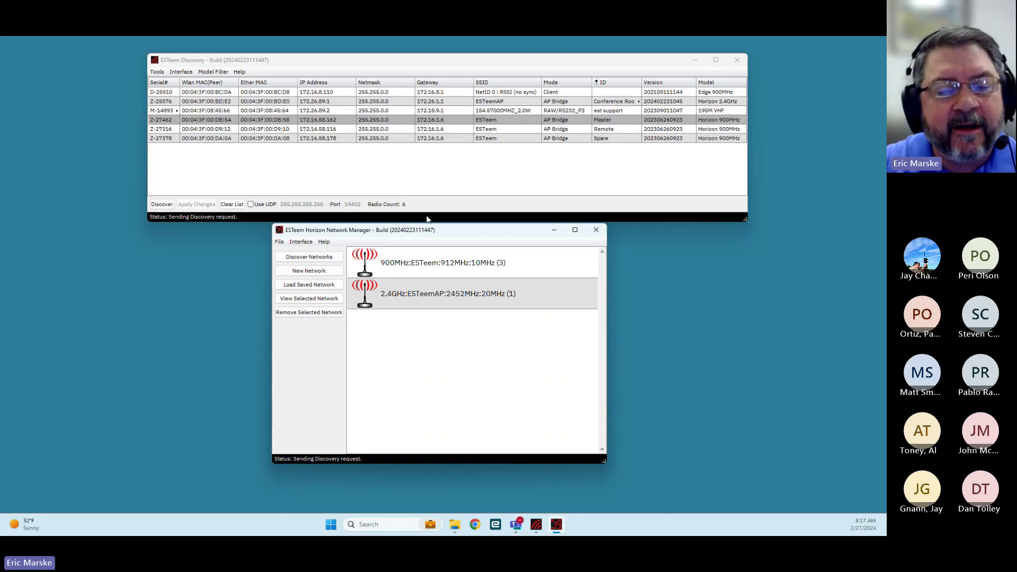
# - Start a new network in Horizon Network Manager with 5.8 GHz as the network type
pyautogui.click(317, 271)
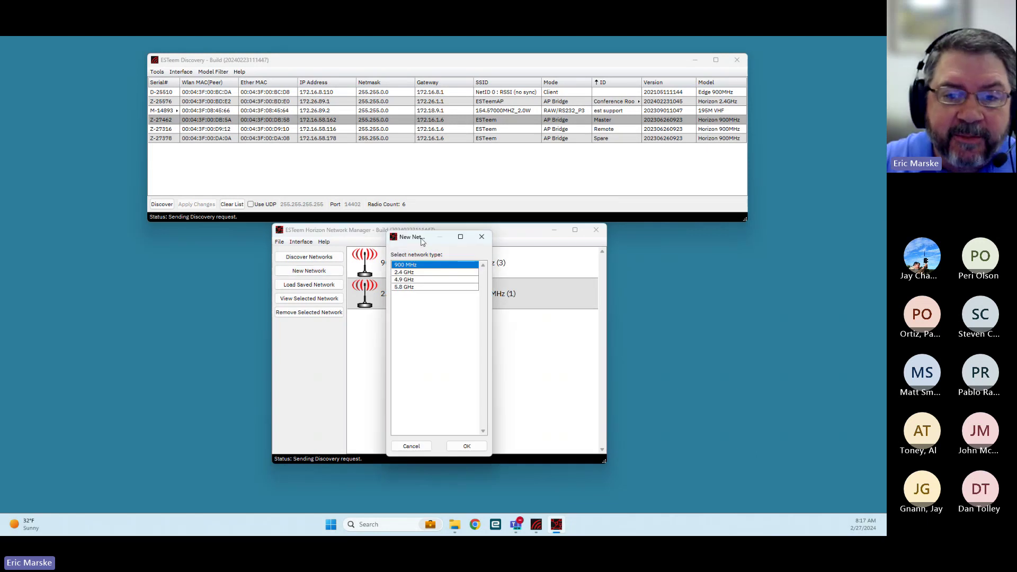
pyautogui.moveTo(423, 241); pyautogui.dragTo(411, 171)
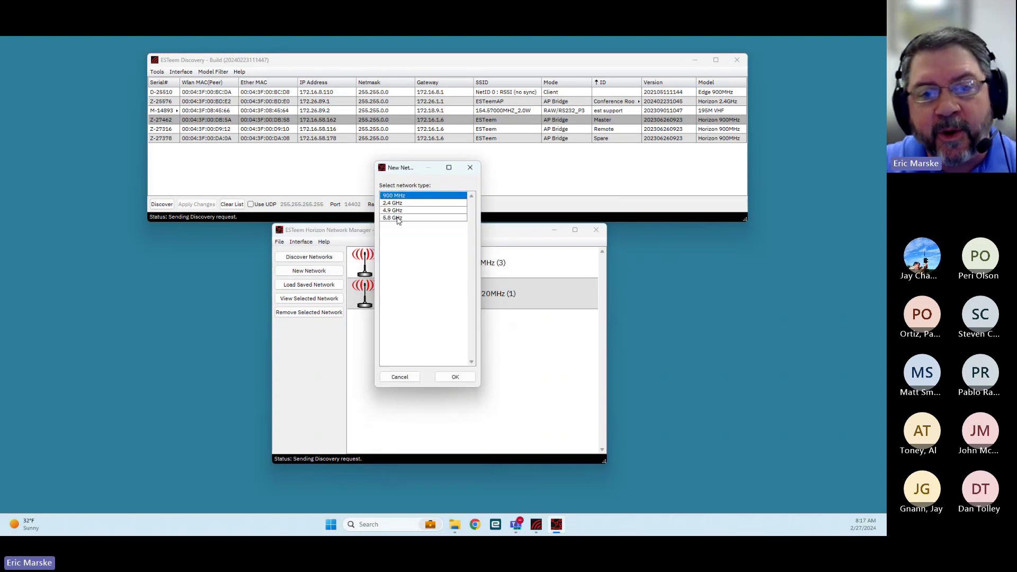
pyautogui.click(398, 218)
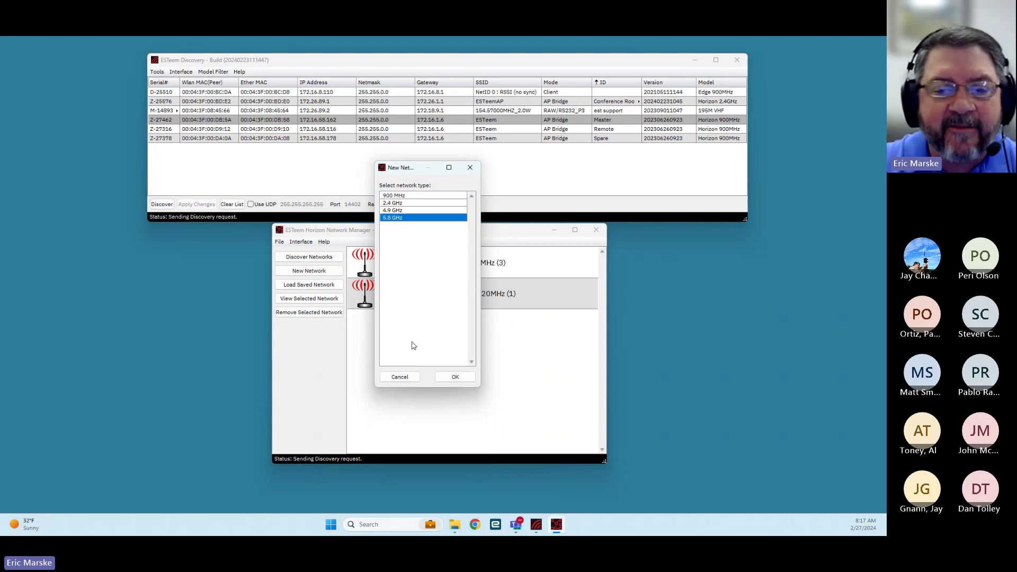
pyautogui.click(455, 378)
# - Create the 5.8 GHz network with SSID ESTeem, a 20 MHz channel width and channel 157 (5785 MHz)
pyautogui.moveTo(434, 242); pyautogui.dragTo(421, 169)
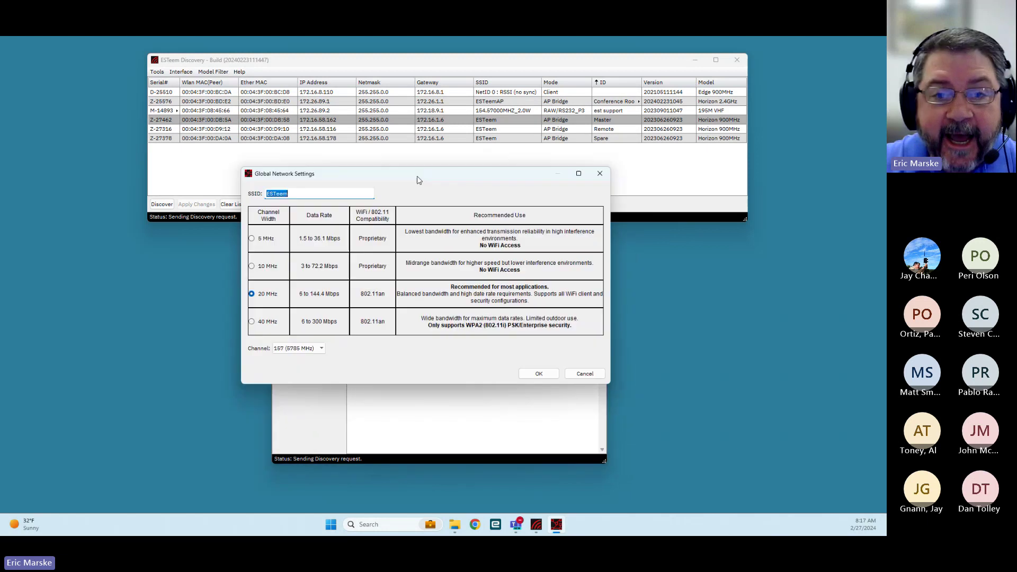
pyautogui.click(299, 190)
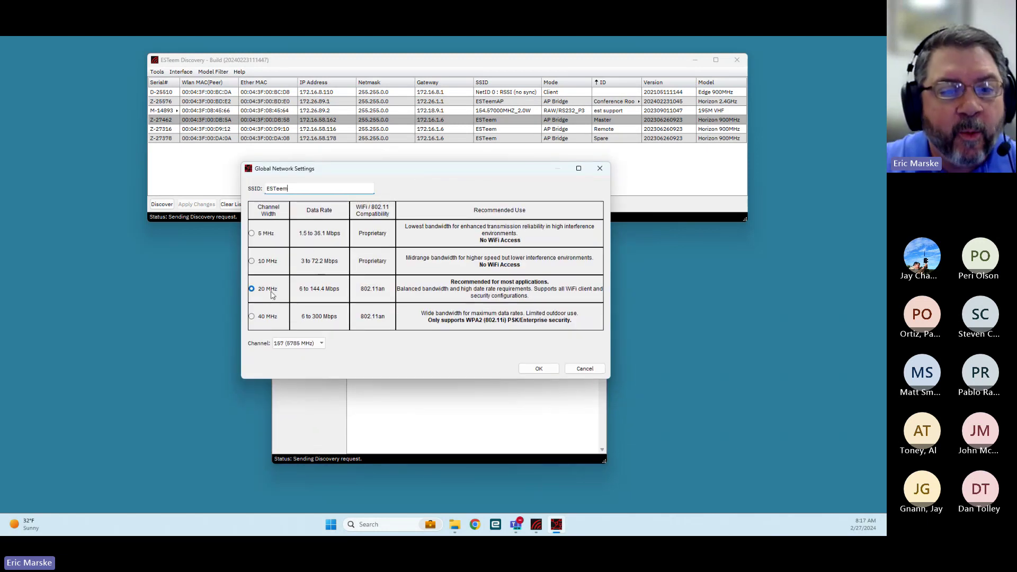
pyautogui.click(311, 344)
pyautogui.click(313, 346)
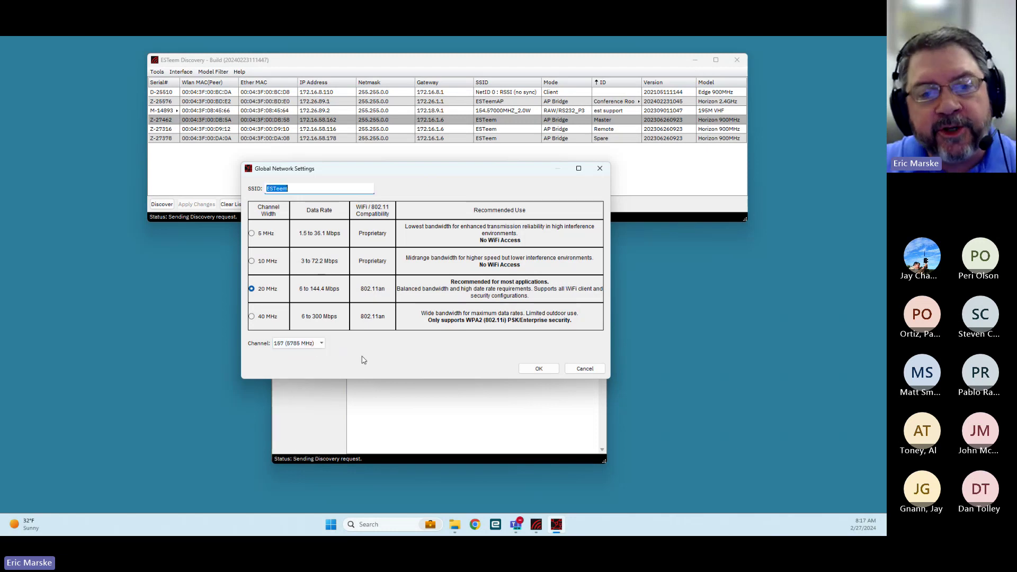
pyautogui.click(539, 369)
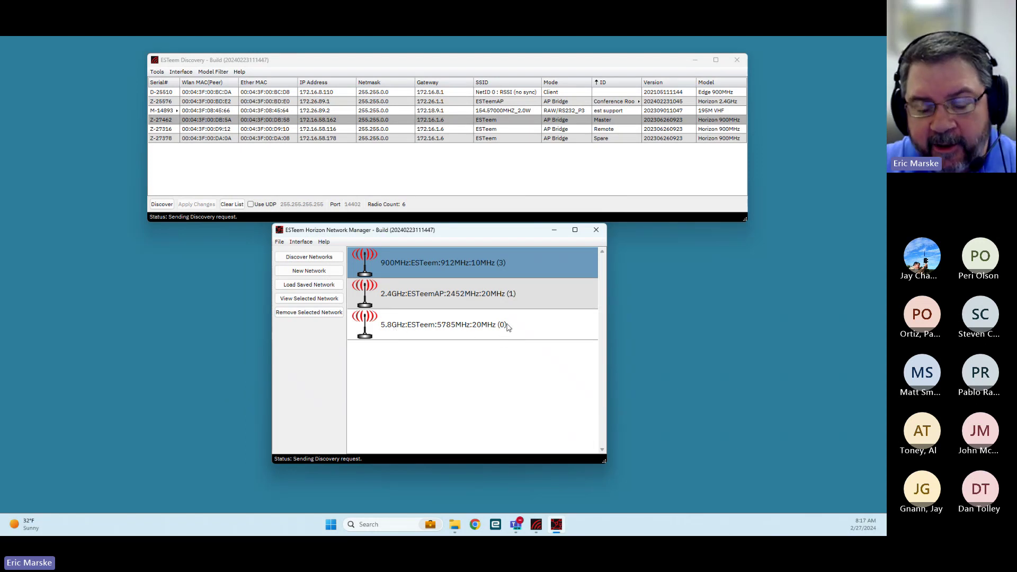
# - View the 5.8GHz:ESTeem:5785MHz:20MHz network and enlarge its network window
pyautogui.click(463, 327)
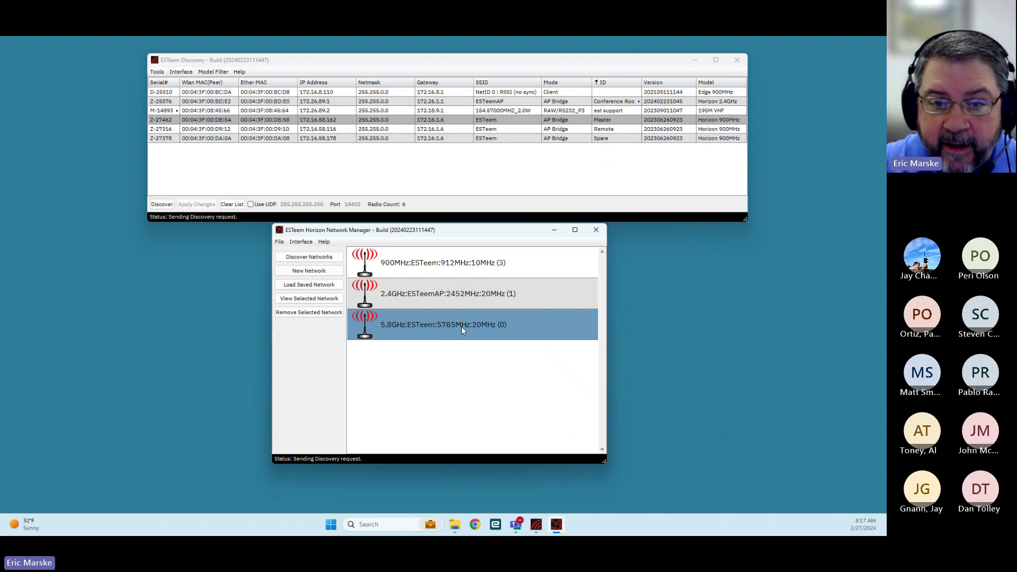
pyautogui.click(331, 299)
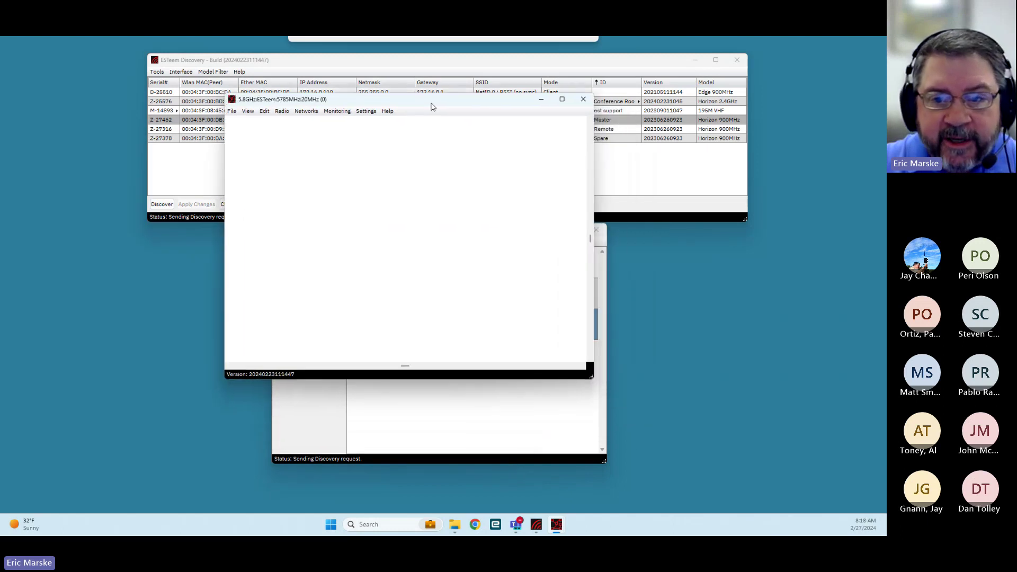
pyautogui.moveTo(592, 377); pyautogui.dragTo(663, 440)
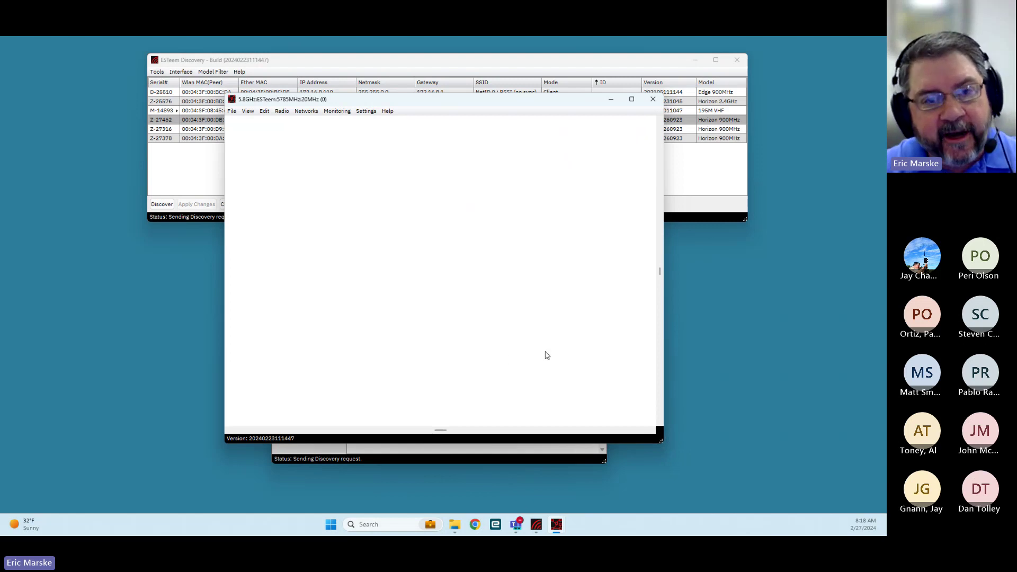
pyautogui.click(248, 112)
pyautogui.moveTo(296, 112)
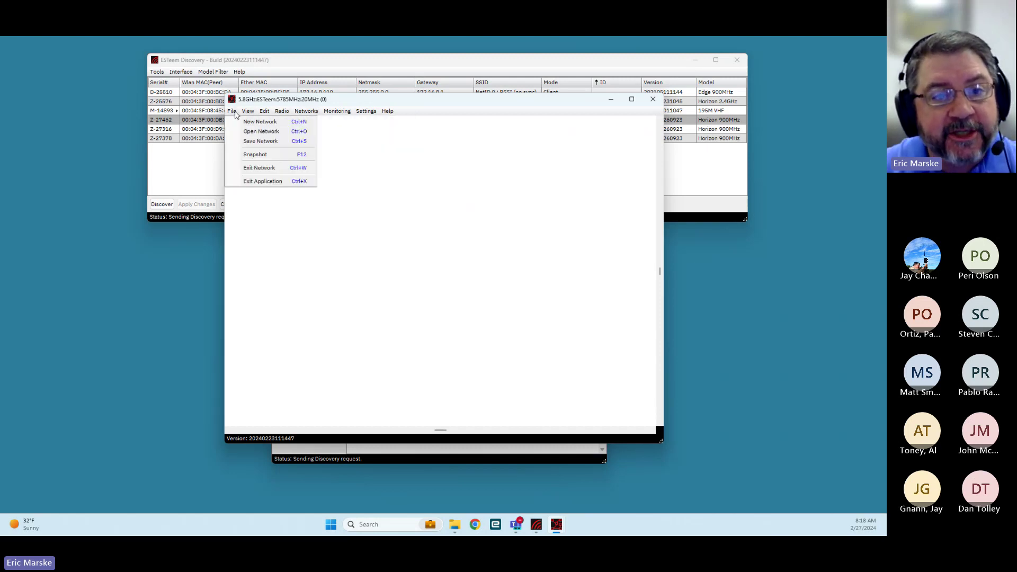
pyautogui.click(499, 271)
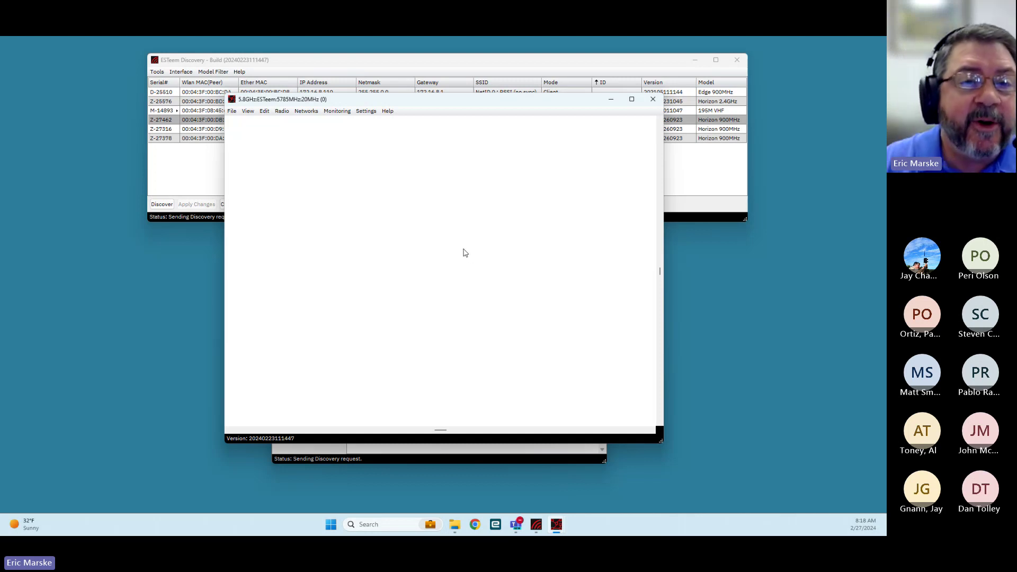
# - Add a new radio with serial 23456 to the 5.8 GHz network and move it toward the map's upper left
pyautogui.click(286, 112)
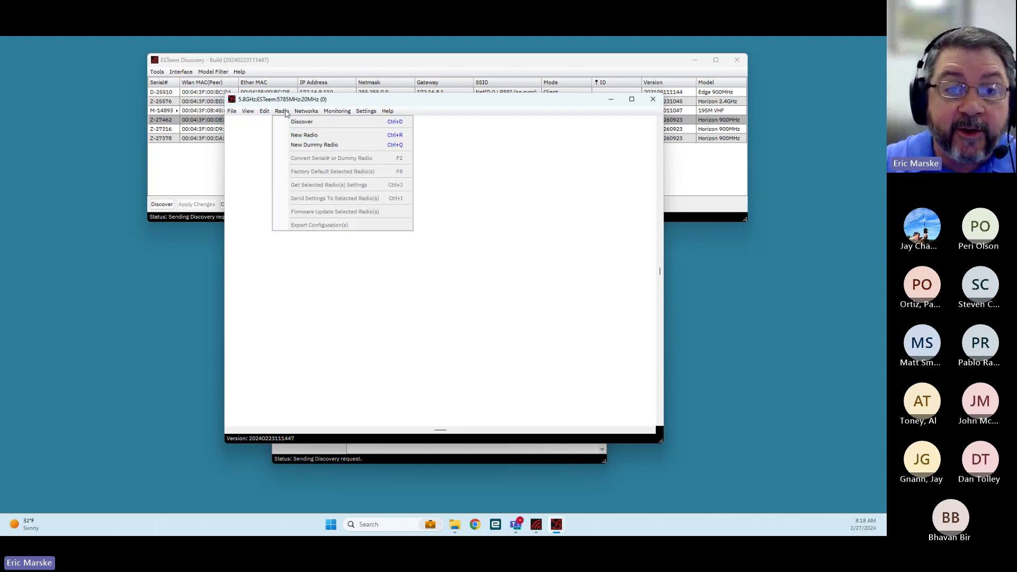
pyautogui.click(296, 136)
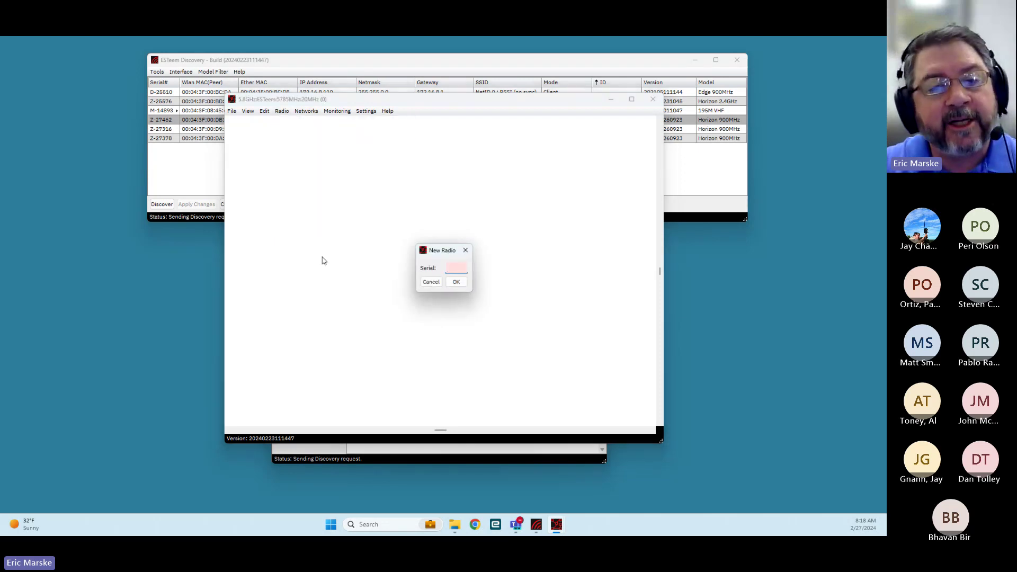
pyautogui.write('23456')
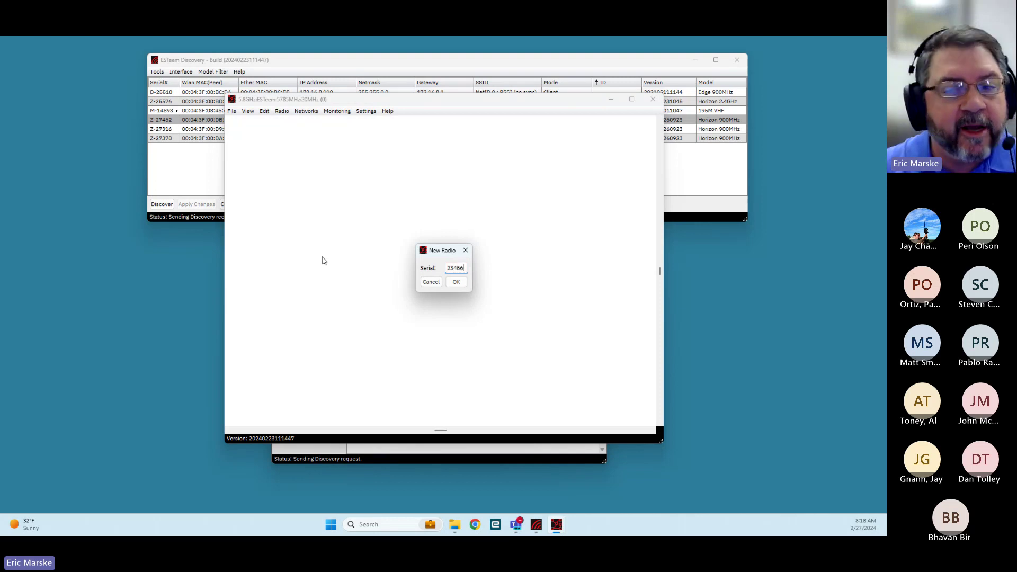
pyautogui.click(457, 283)
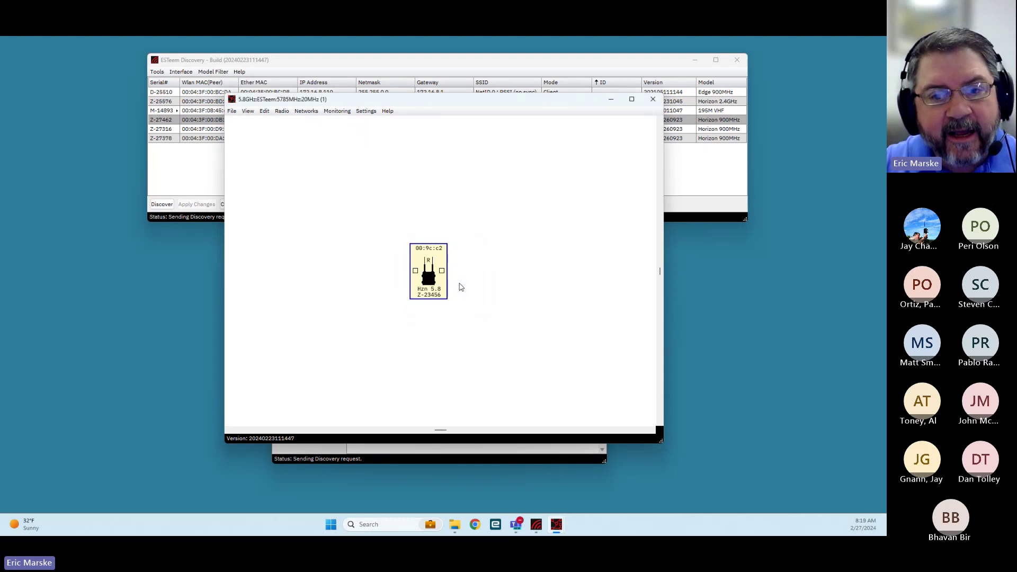
pyautogui.moveTo(421, 281); pyautogui.dragTo(329, 225)
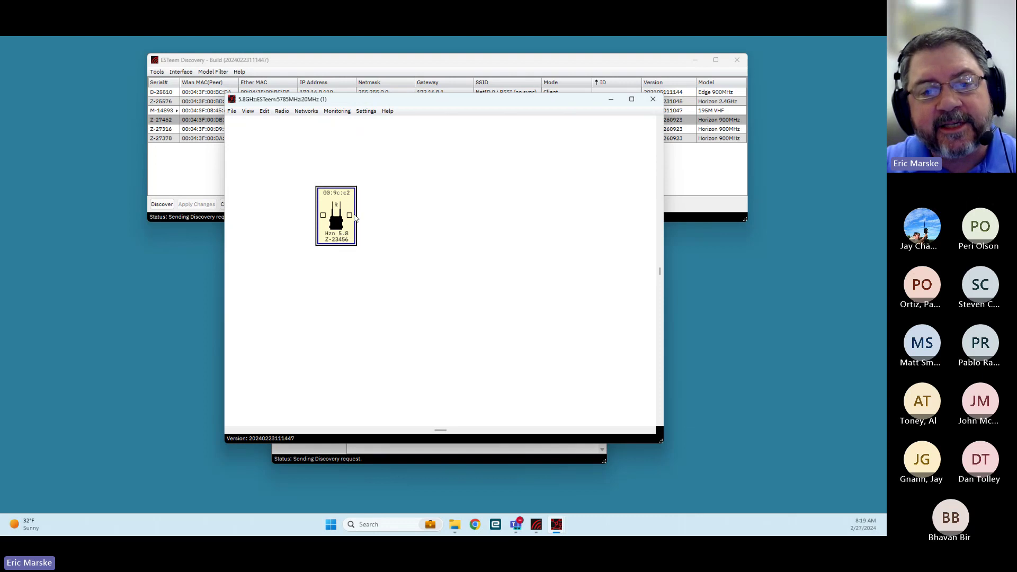
pyautogui.moveTo(345, 220)
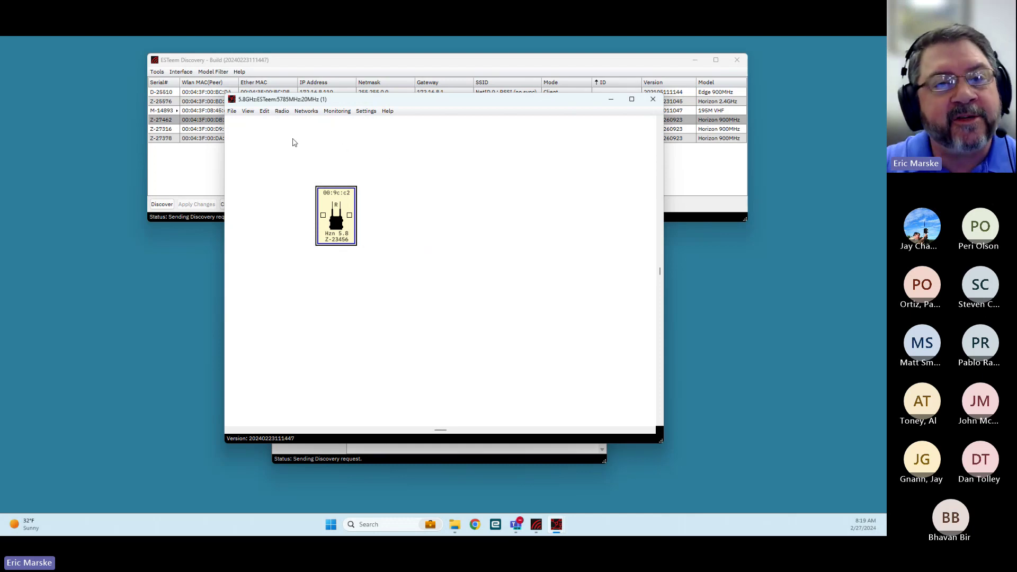
# - Add a dummy radio to the 5.8 GHz network and place it to the right of radio Z-23456
pyautogui.click(282, 112)
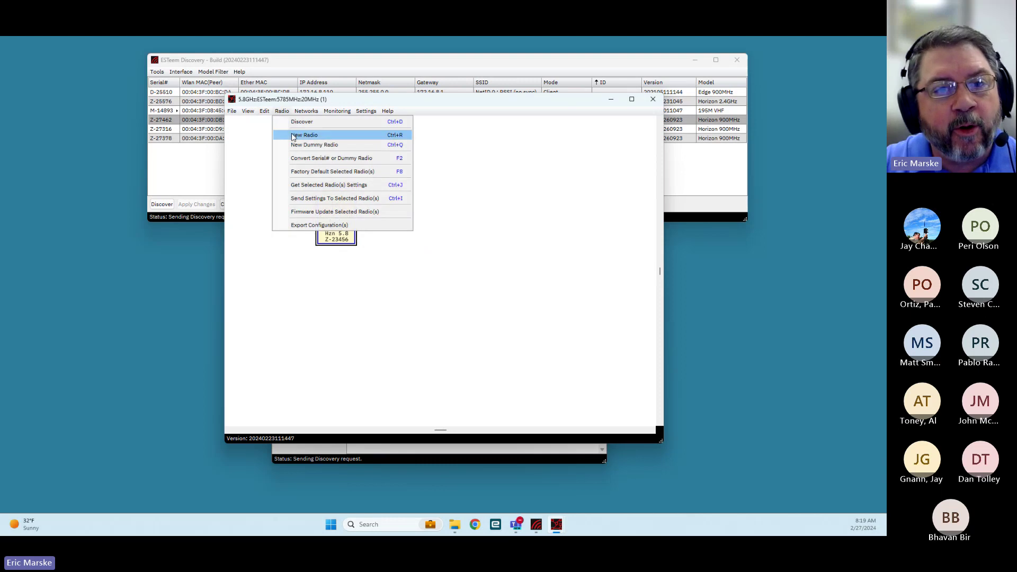
pyautogui.click(305, 146)
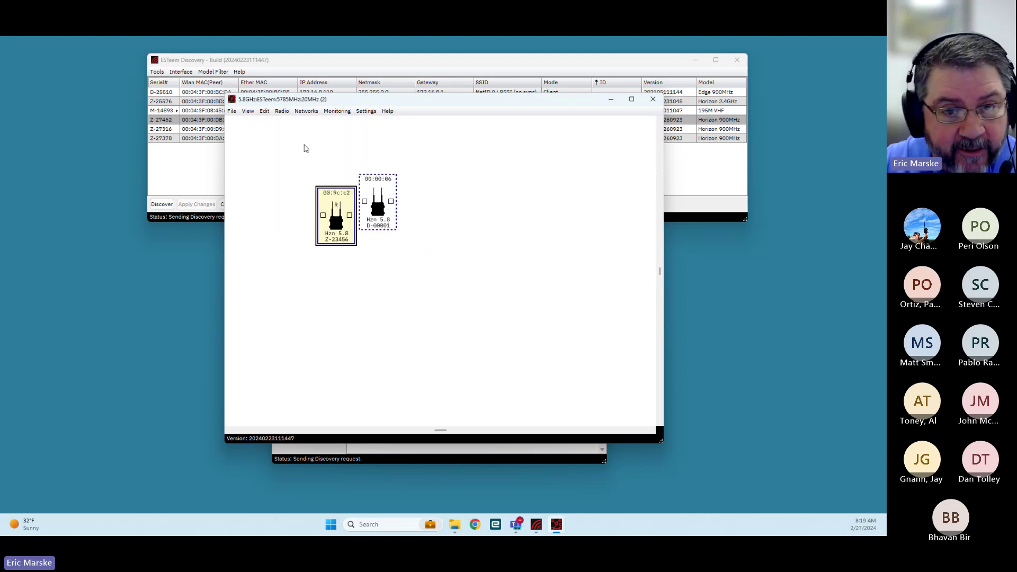
pyautogui.moveTo(407, 227); pyautogui.dragTo(495, 254)
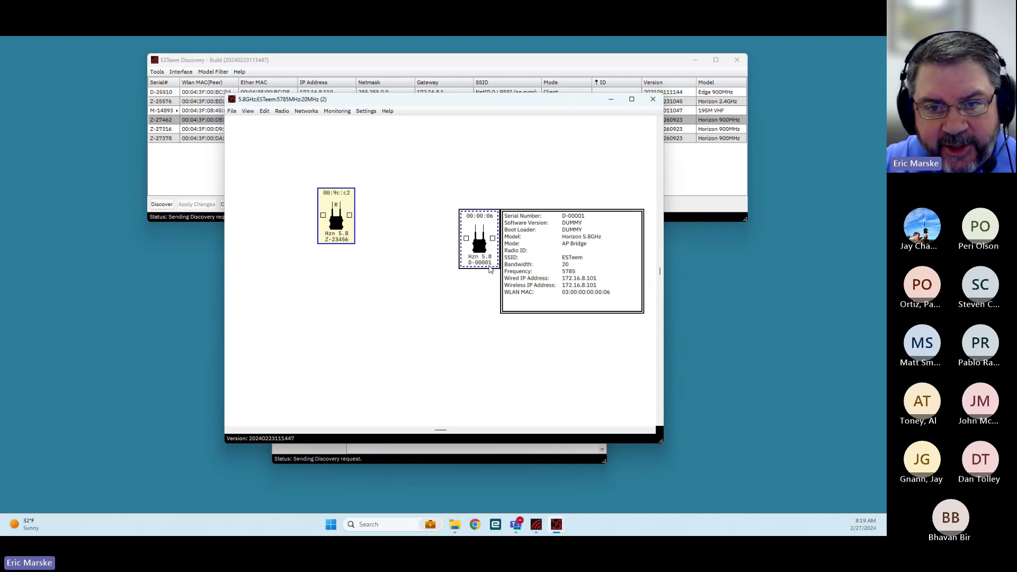
pyautogui.moveTo(476, 245); pyautogui.dragTo(480, 249)
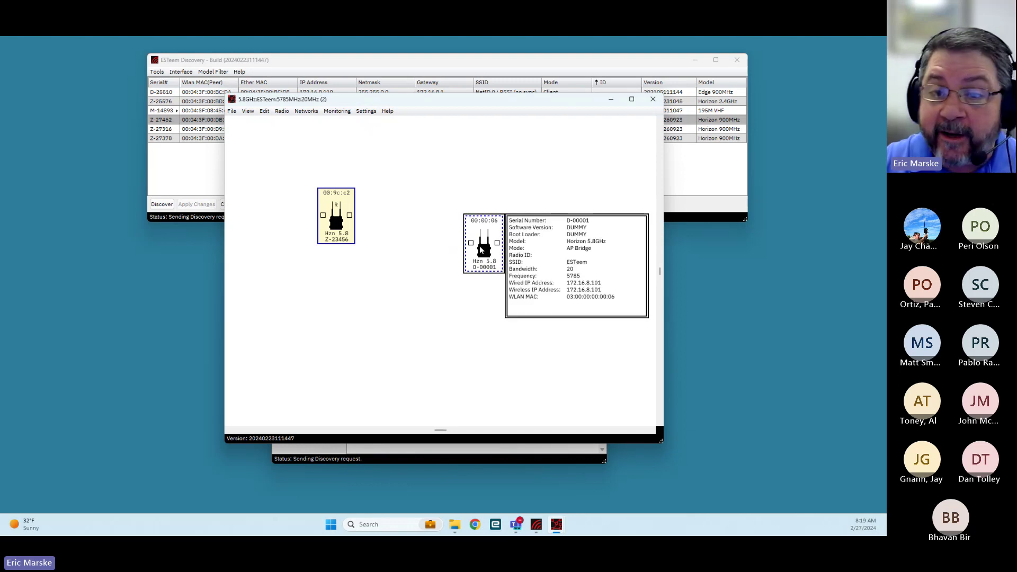
pyautogui.click(282, 111)
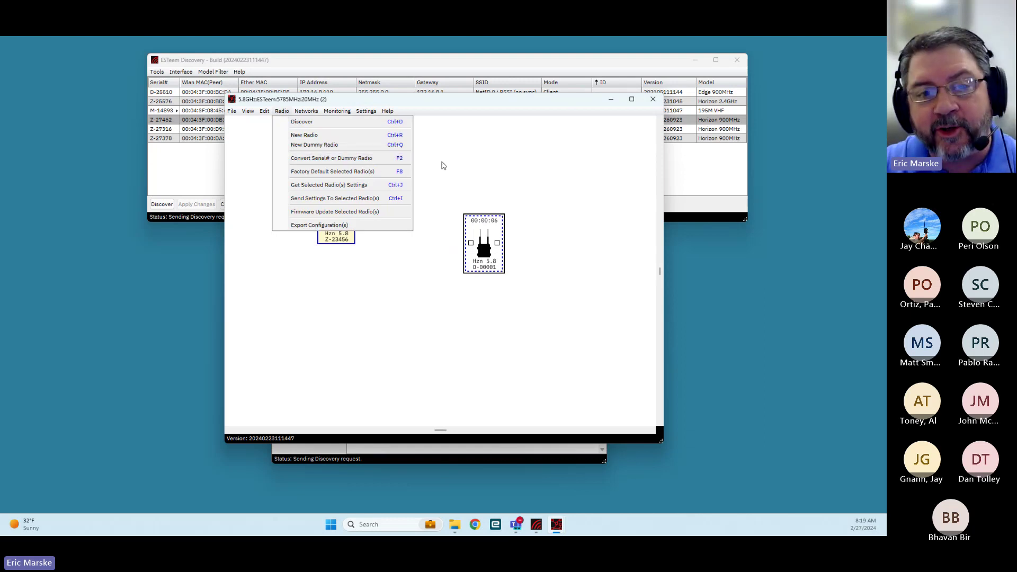
pyautogui.click(500, 170)
pyautogui.moveTo(492, 258)
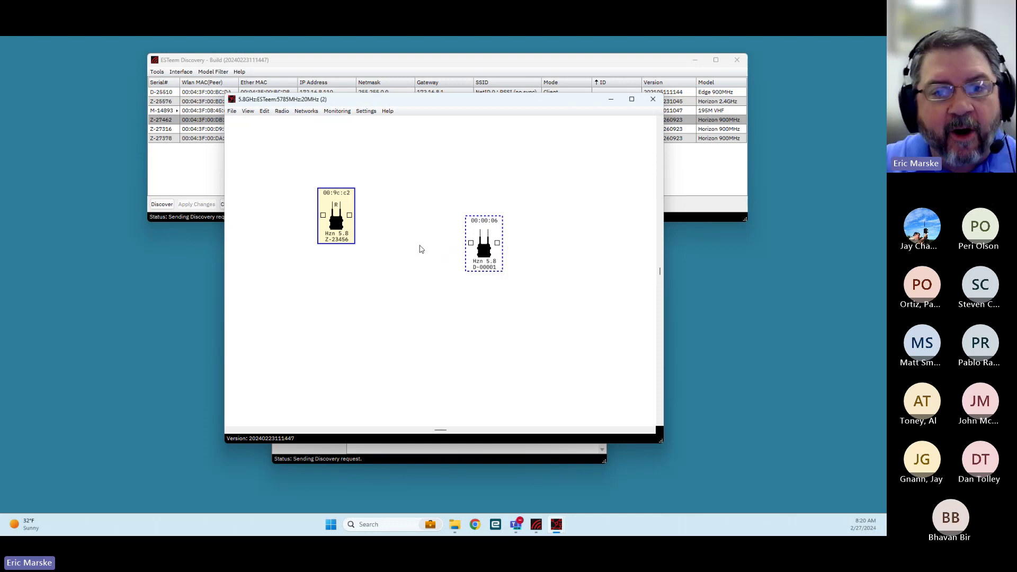
# - Link radio Z-23456 to dummy radio D-00001 and close the 5.8 GHz network window
pyautogui.moveTo(353, 217)
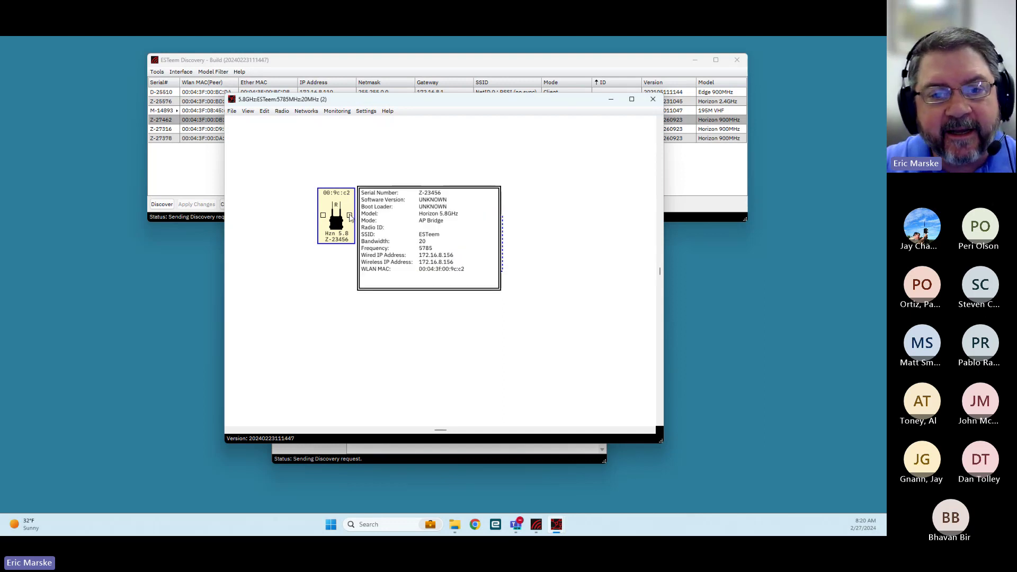
pyautogui.moveTo(350, 215); pyautogui.dragTo(471, 243)
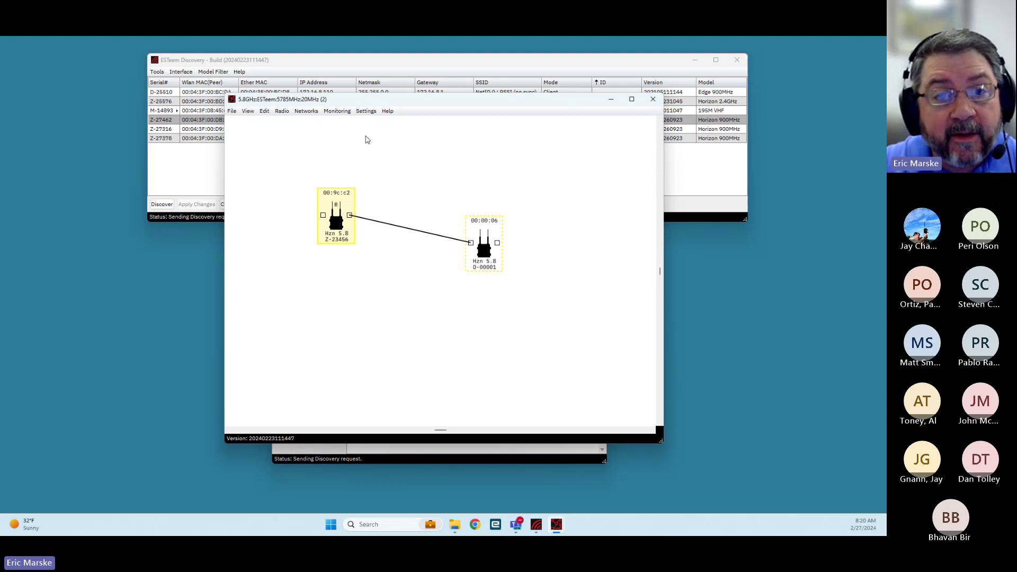
pyautogui.click(653, 99)
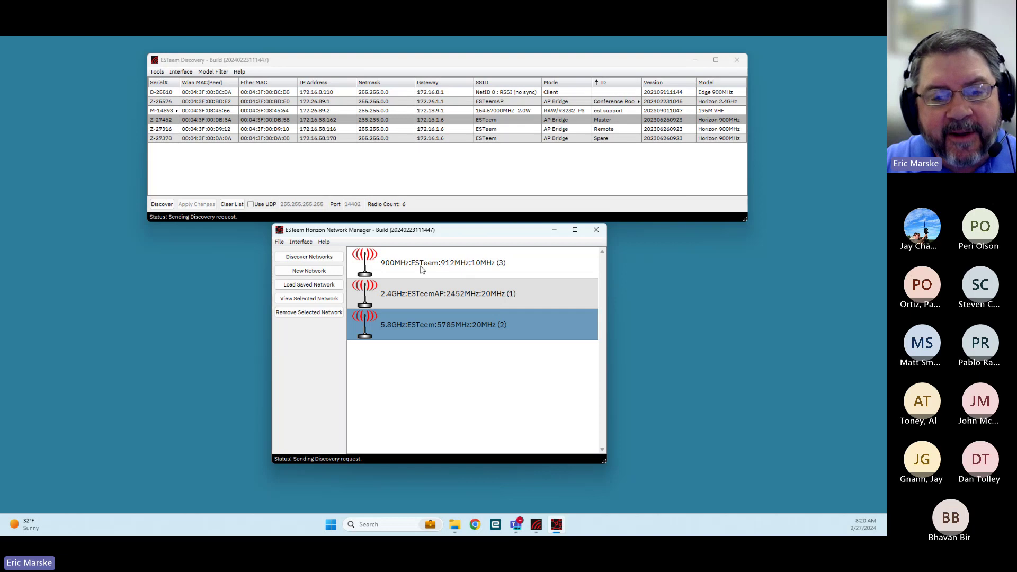
# - View the discovered 900MHz:ESTeem:912MHz:10MHz network, reposition its window over the Discovery list and enlarge it
pyautogui.click(448, 268)
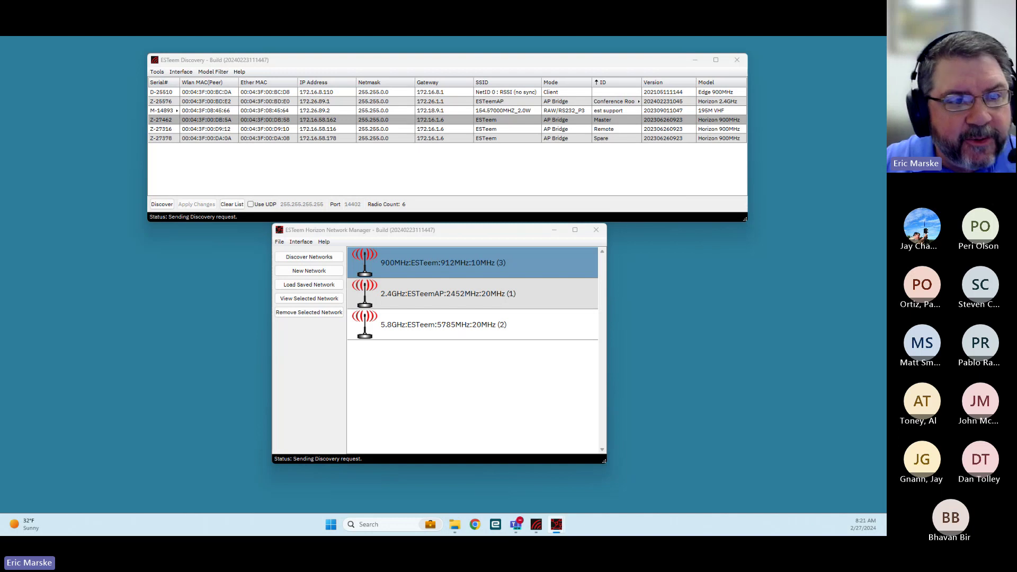
pyautogui.moveTo(0, 159); pyautogui.dragTo(450, 98)
pyautogui.moveTo(595, 372); pyautogui.dragTo(698, 441)
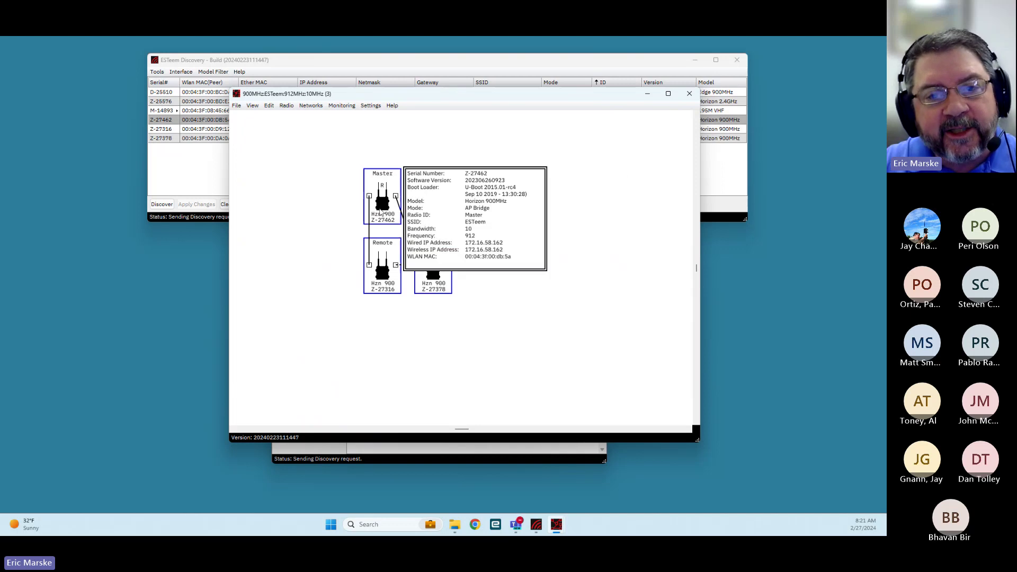
# - Spread the Master, Spare and Remote radios into a triangle on the network map, with Remote lowest
pyautogui.moveTo(383, 210); pyautogui.dragTo(319, 196)
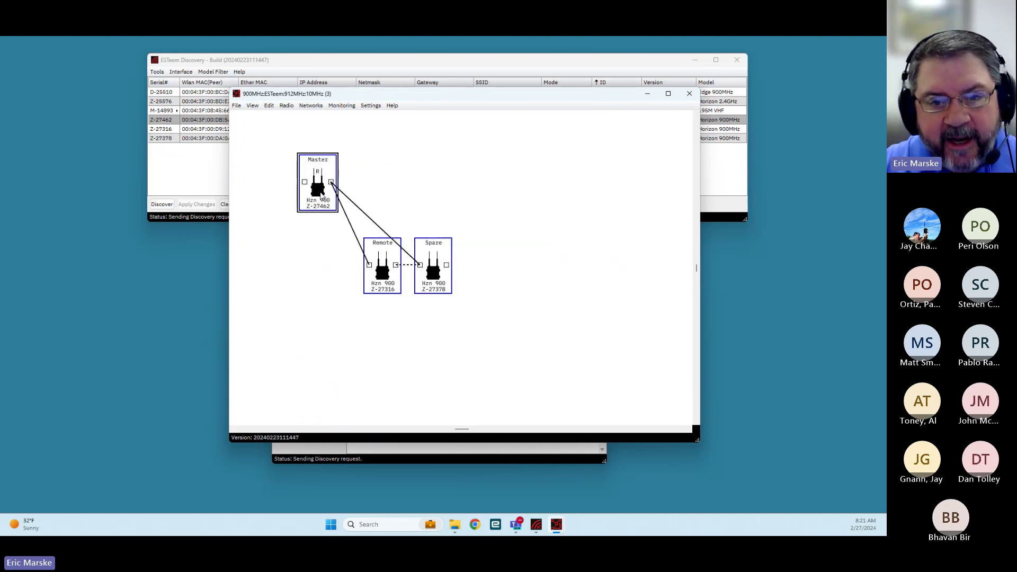
pyautogui.moveTo(383, 285); pyautogui.dragTo(435, 364)
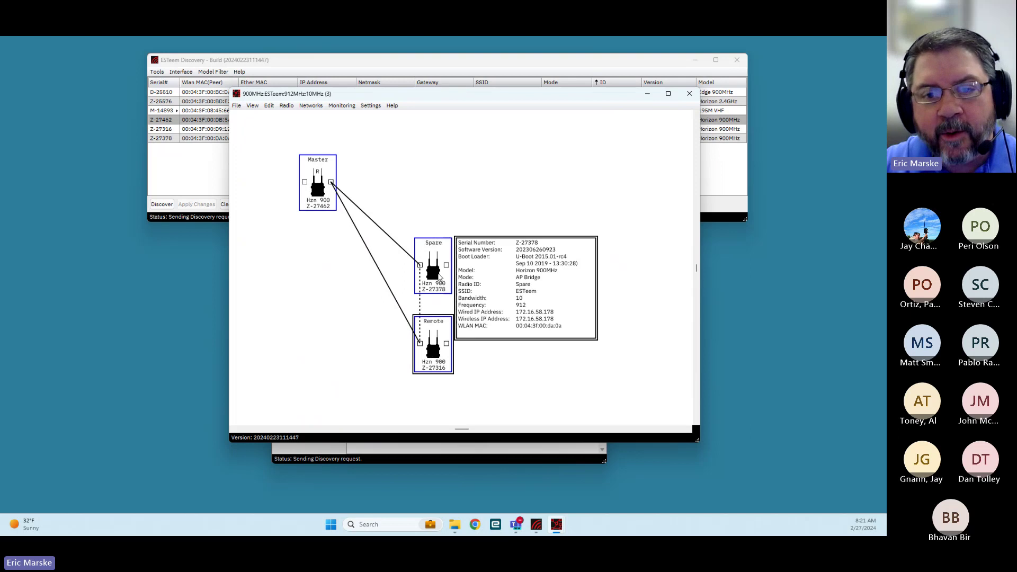
pyautogui.moveTo(440, 275); pyautogui.dragTo(569, 202)
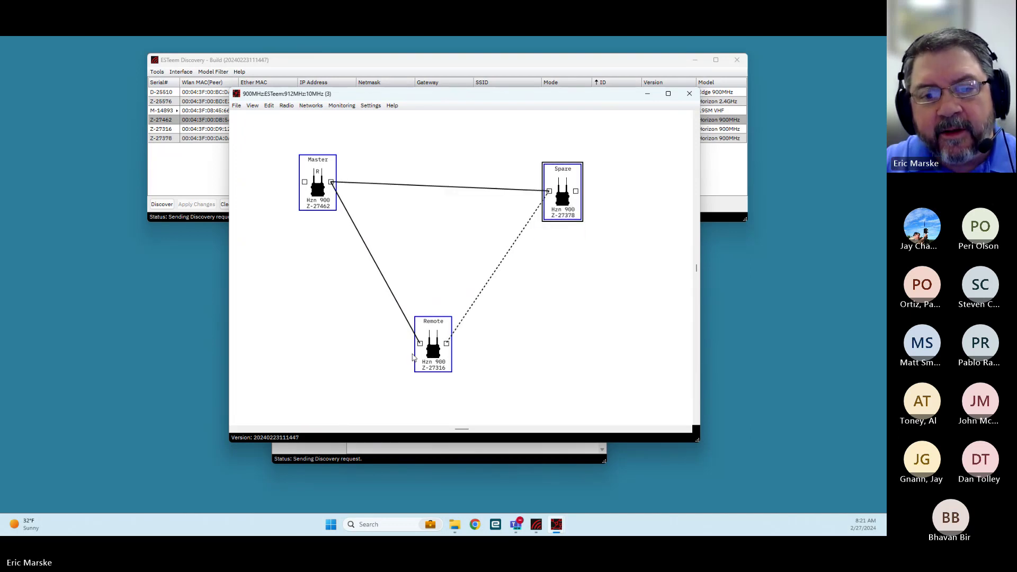
pyautogui.moveTo(432, 342); pyautogui.dragTo(497, 343)
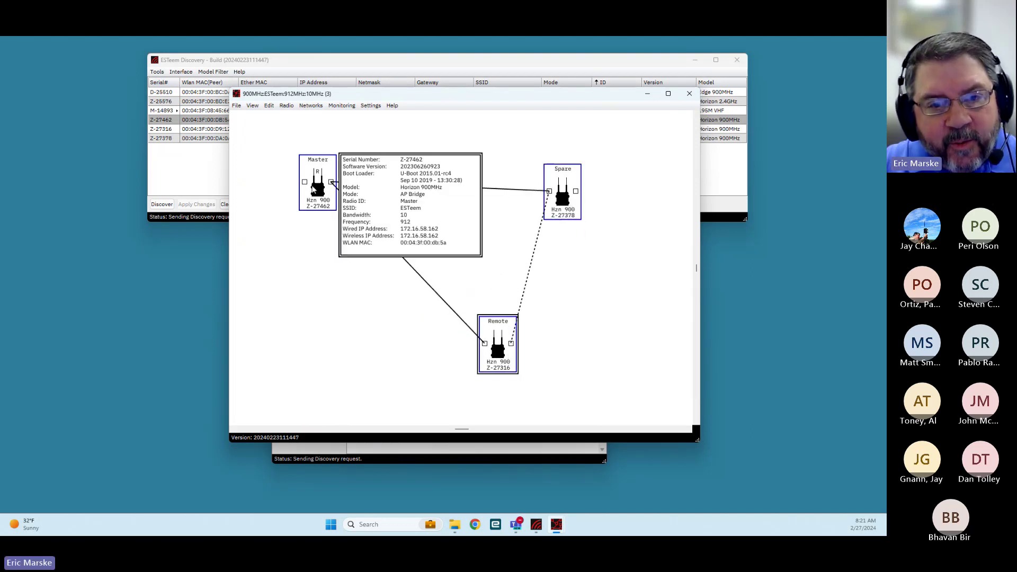
pyautogui.moveTo(316, 188)
pyautogui.mouseDown()
pyautogui.moveTo(461, 243)
pyautogui.moveTo(636, 273)
pyautogui.moveTo(594, 167)
pyautogui.moveTo(432, 168)
pyautogui.moveTo(317, 190)
pyautogui.mouseUp()
# - Open the Radio Editor for the Master radio, examine its basic configuration sections and close the editor
pyautogui.moveTo(317, 189)
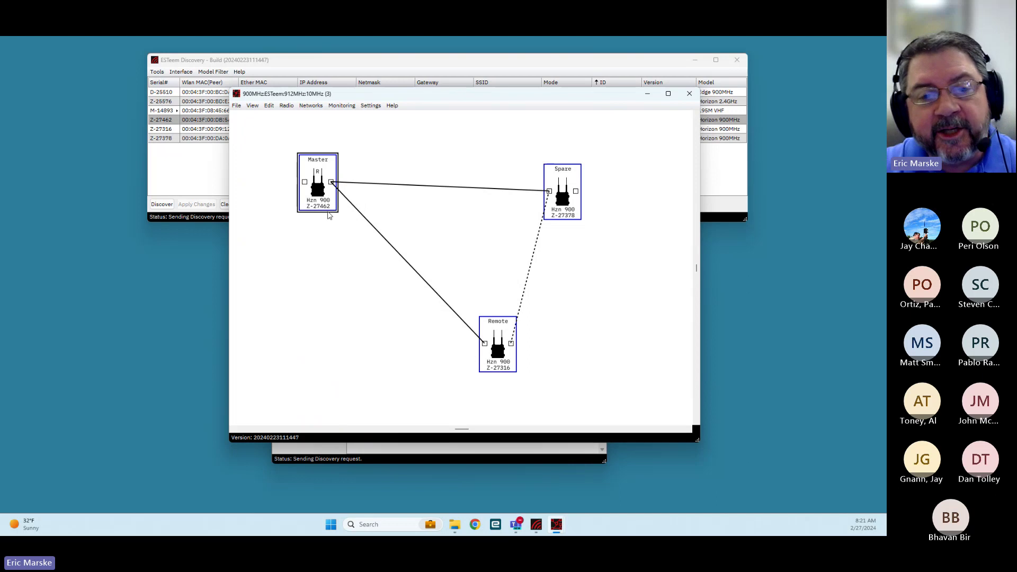
pyautogui.doubleClick(318, 188)
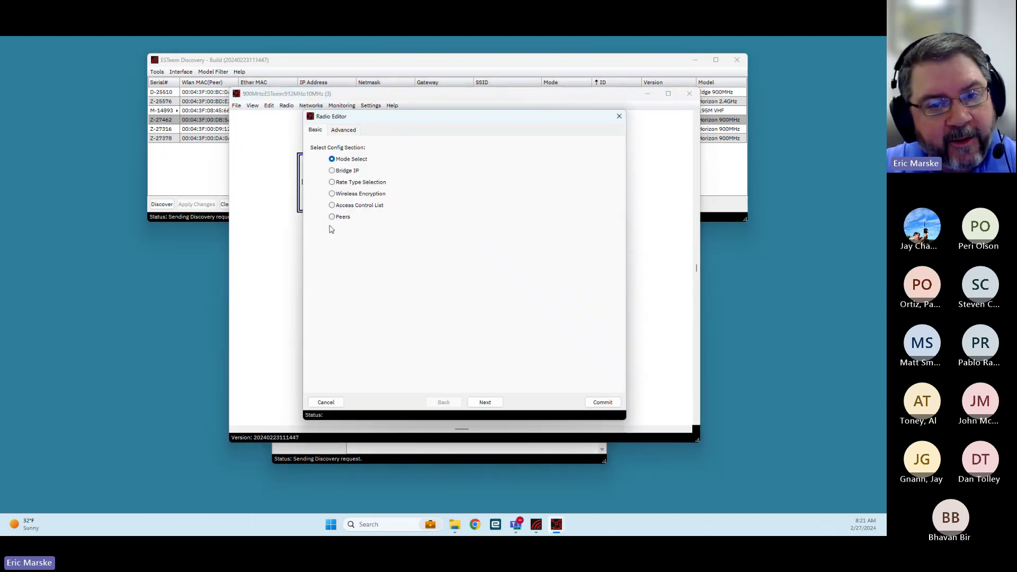
pyautogui.click(619, 116)
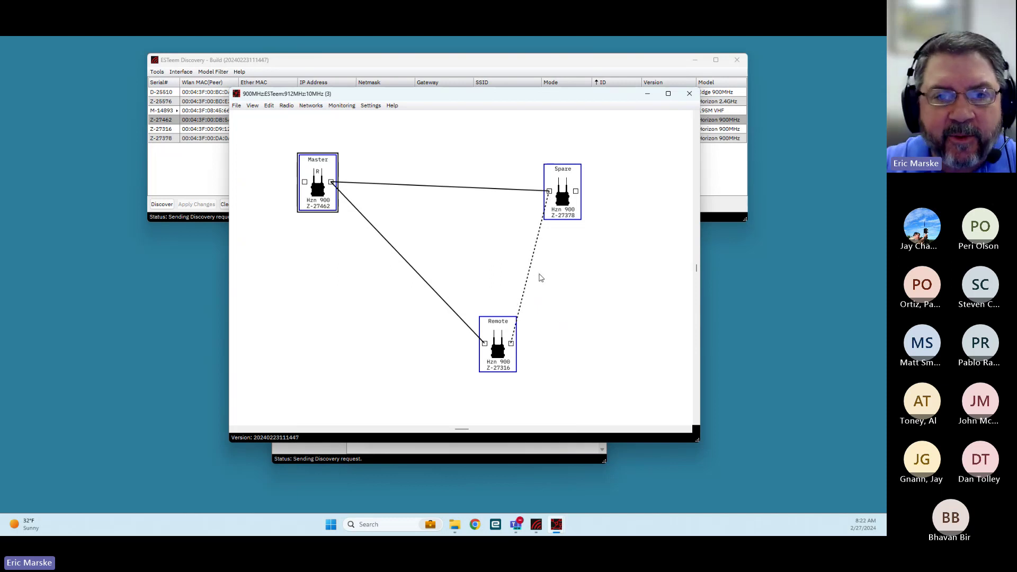
# - Open the Radio Legend to check the icon border and link line meanings, move it over the map and close it
pyautogui.click(393, 106)
pyautogui.click(412, 117)
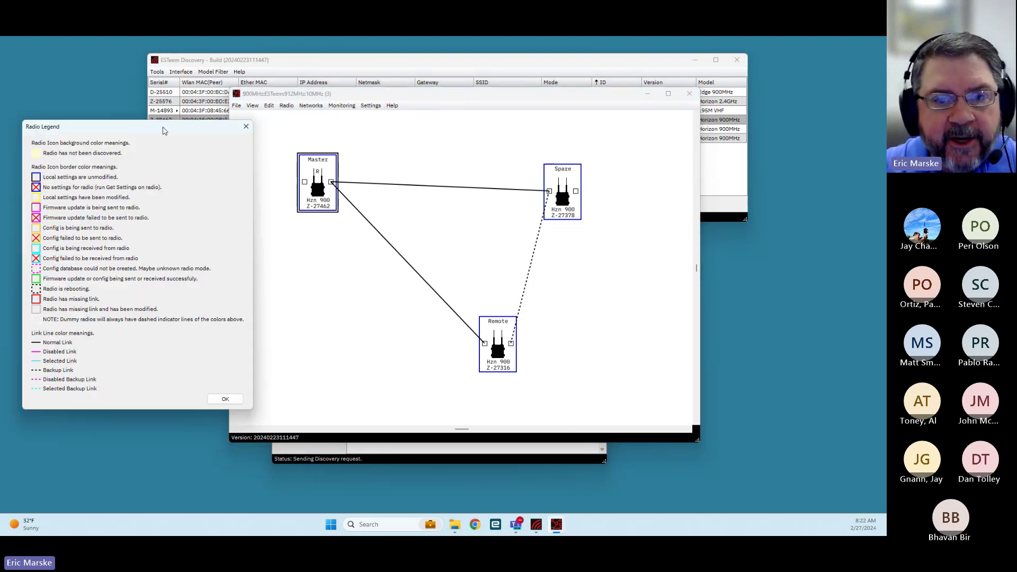
pyautogui.moveTo(156, 125); pyautogui.dragTo(468, 110)
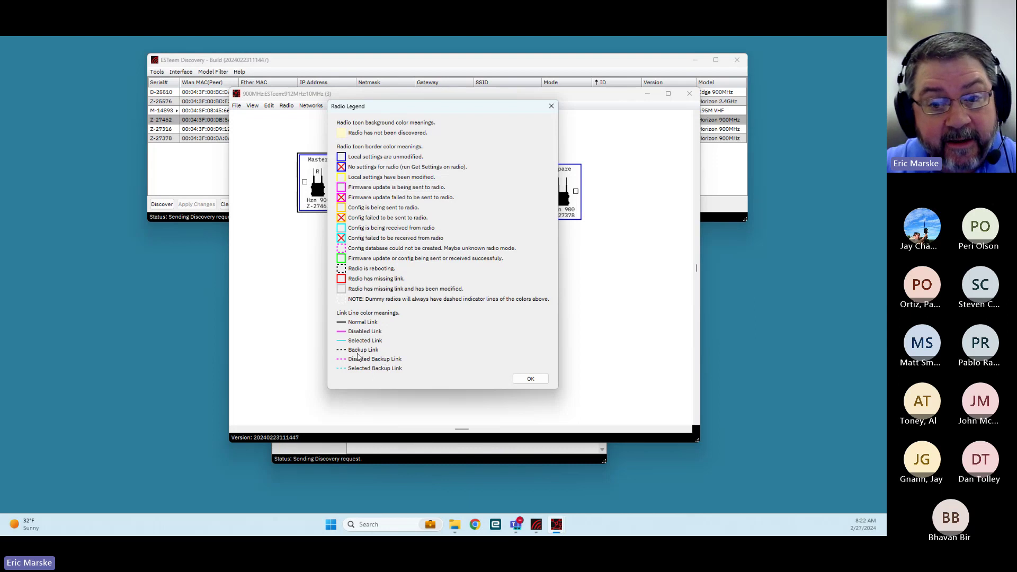
pyautogui.click(530, 378)
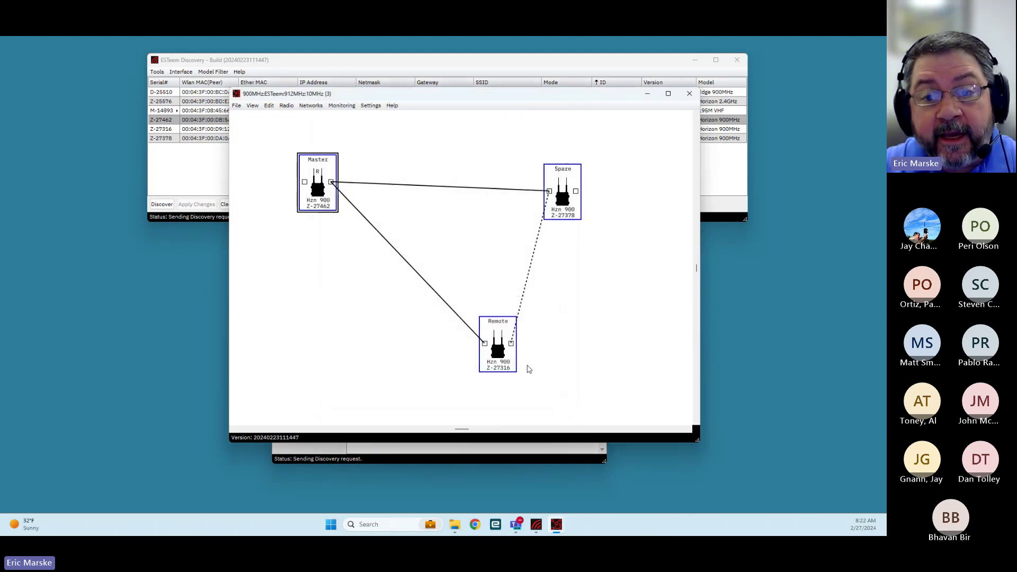
# - Open the Link Editor for the dashed link between Spare and Remote, examine its basic settings and close it
pyautogui.moveTo(498, 352)
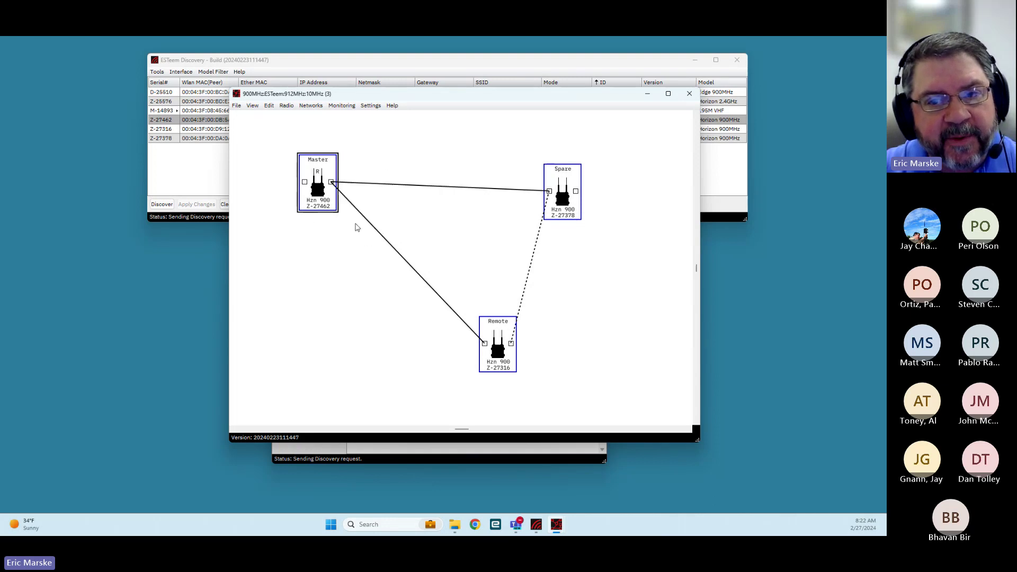
pyautogui.moveTo(578, 192)
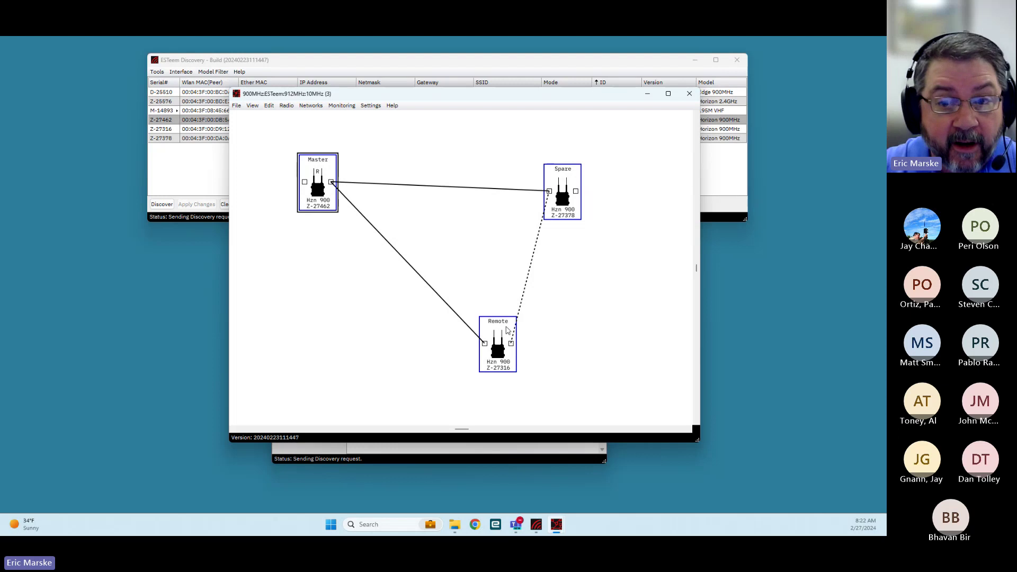
pyautogui.doubleClick(532, 265)
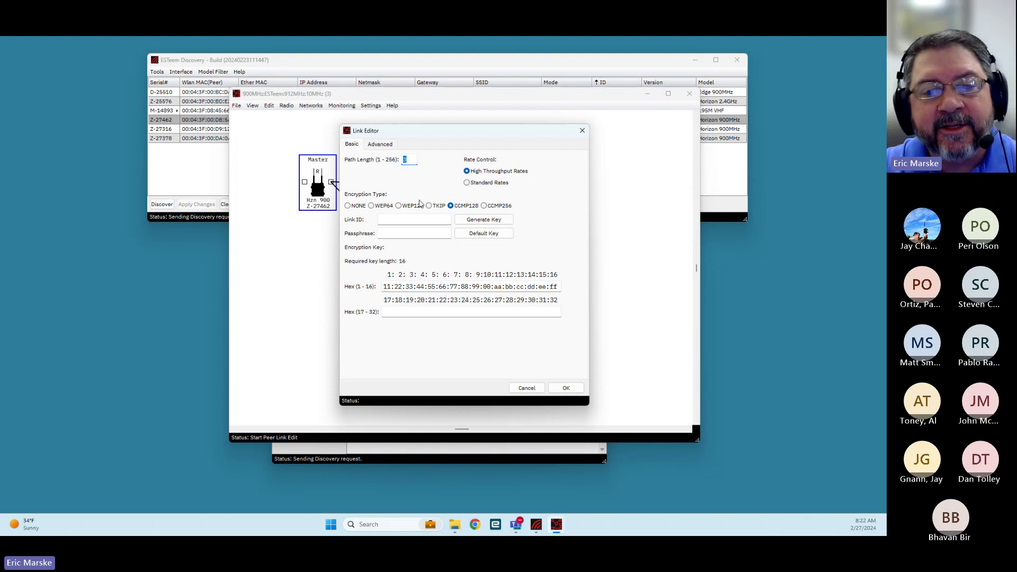
pyautogui.click(554, 387)
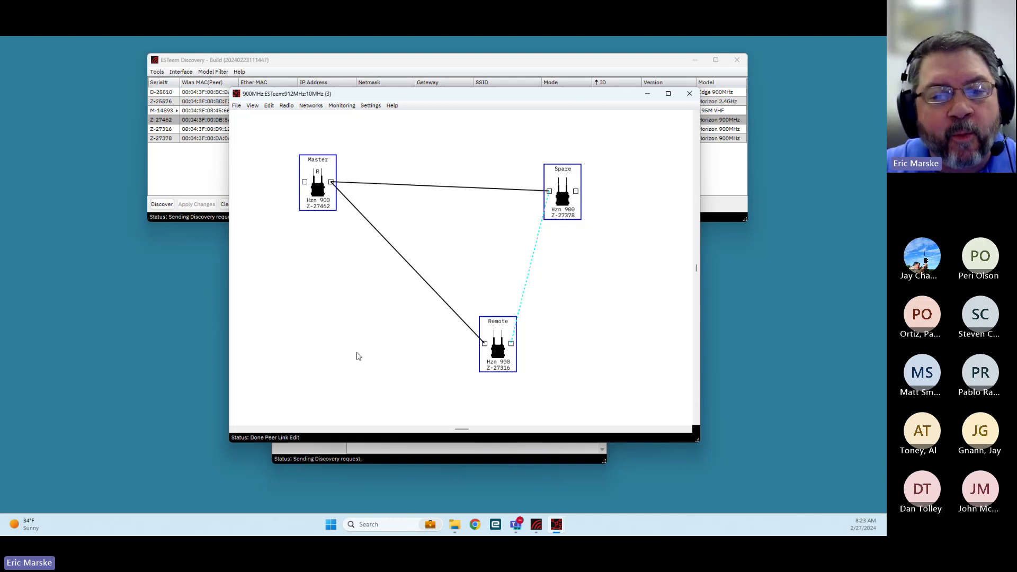
# - Shift the Remote radio toward the middle of the network map and start monitoring the links
pyautogui.moveTo(492, 356)
pyautogui.moveTo(493, 355); pyautogui.dragTo(462, 365)
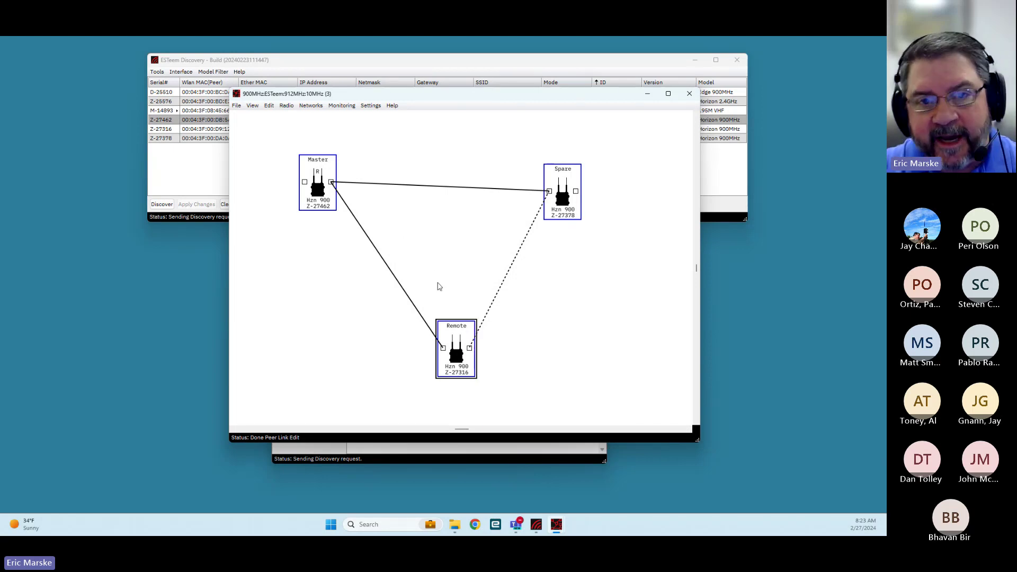
pyautogui.click(348, 107)
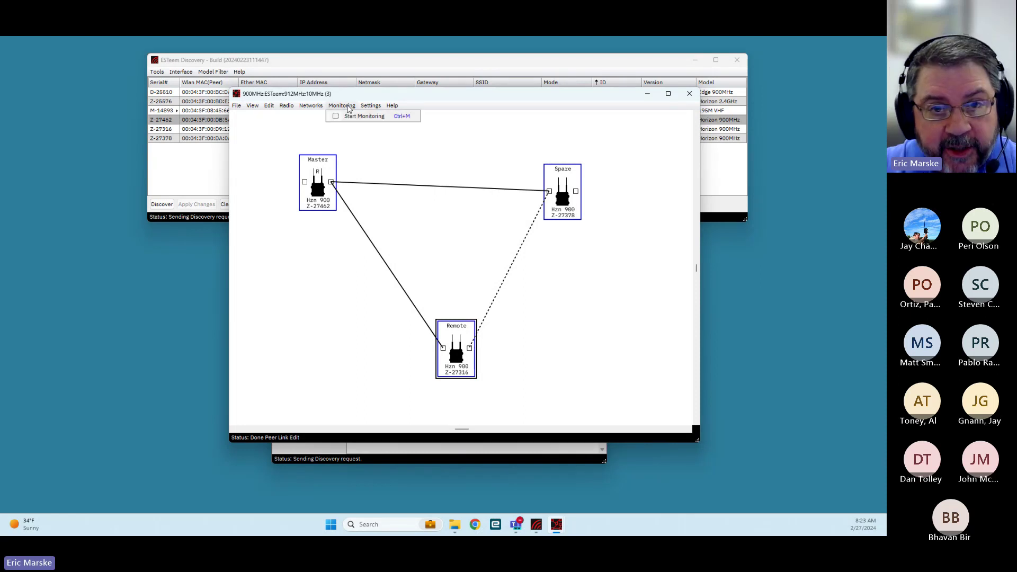
pyautogui.click(352, 116)
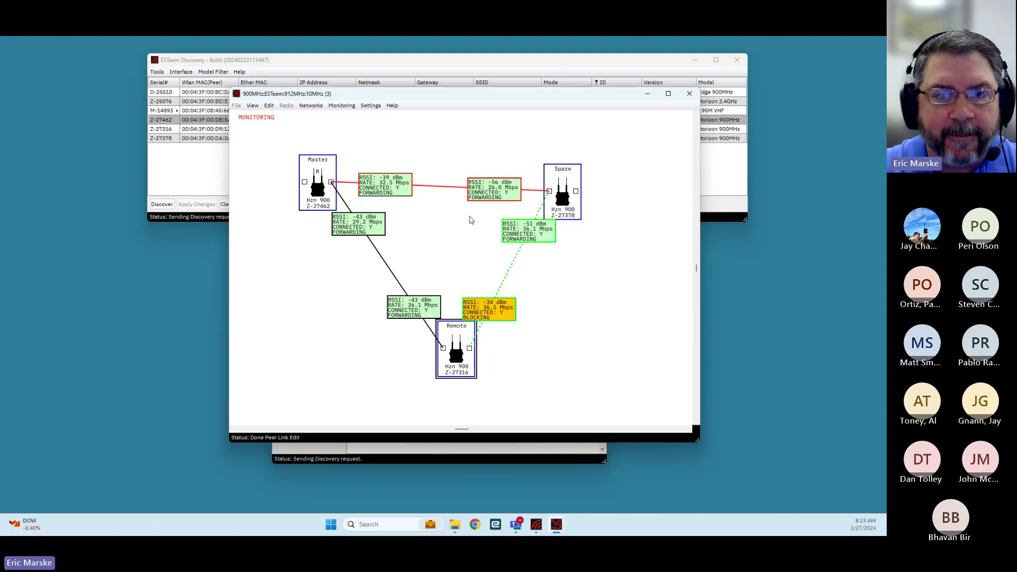
# - Stop monitoring and close the 900 MHz network map and the Horizon Network Manager
pyautogui.click(352, 107)
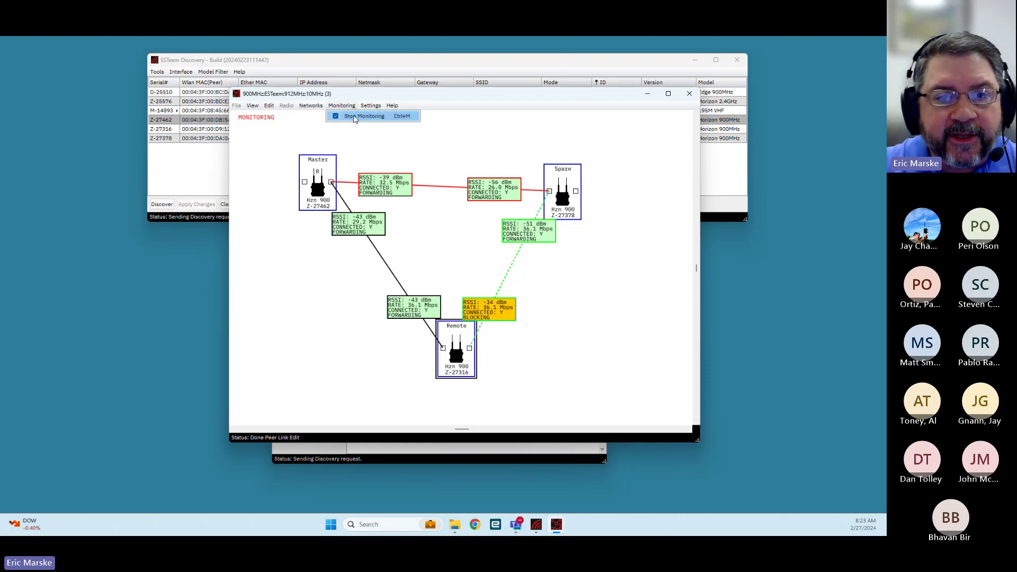
pyautogui.click(361, 116)
pyautogui.click(691, 97)
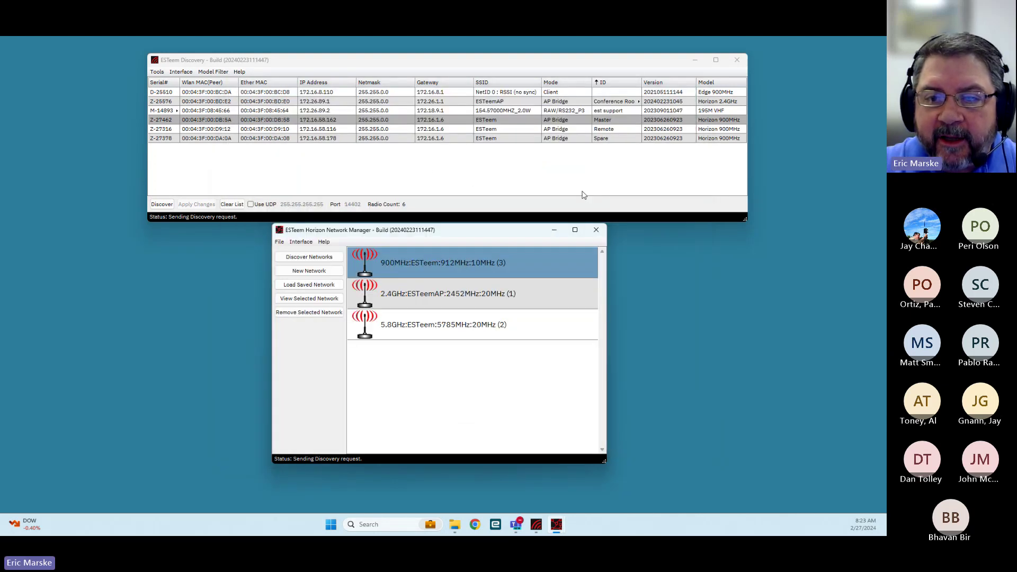
pyautogui.click(583, 229)
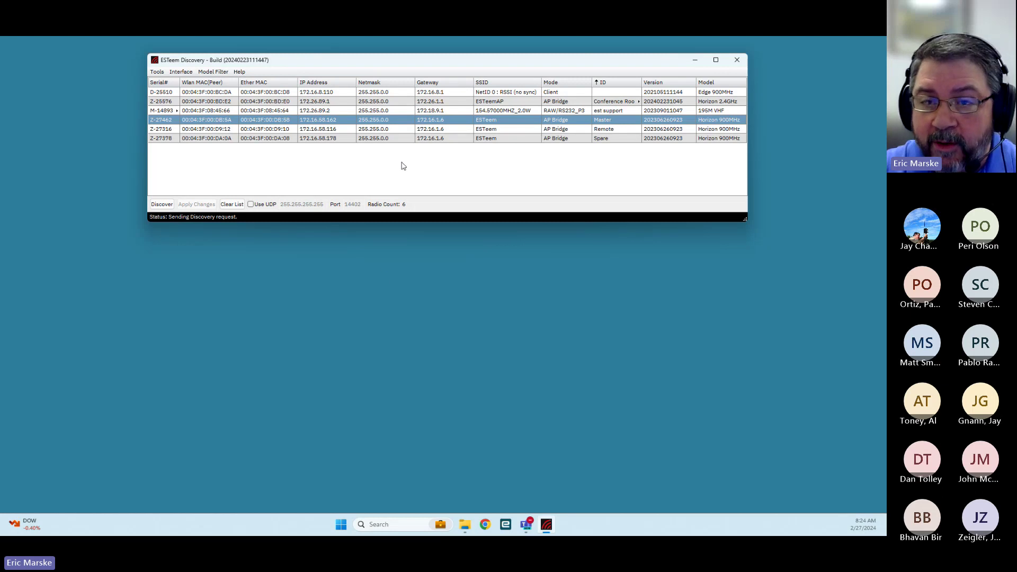
# - Open the configuration utility for the 195M VHF radio and place its window over the Discovery list
pyautogui.click(702, 112)
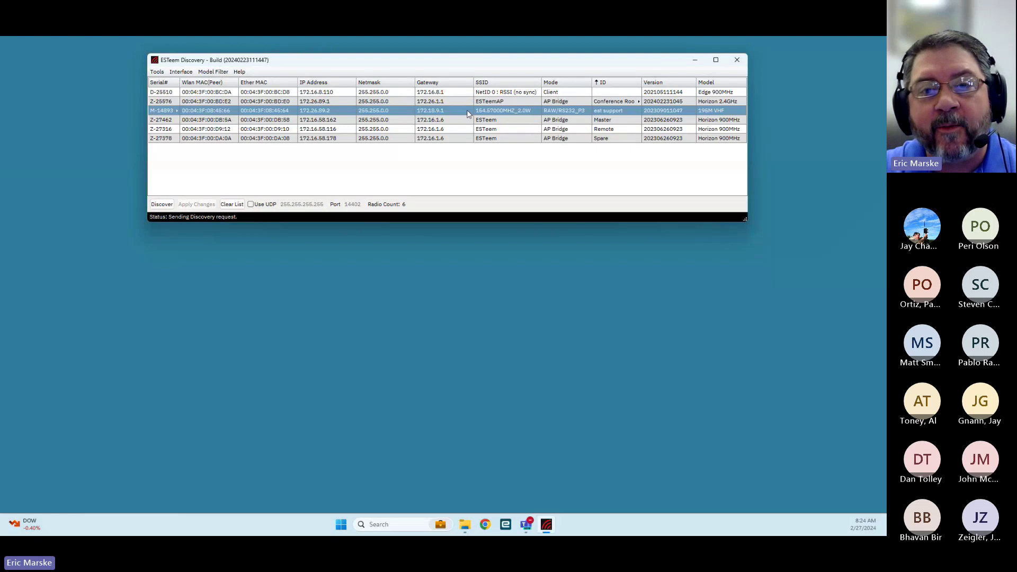
pyautogui.rightClick(450, 112)
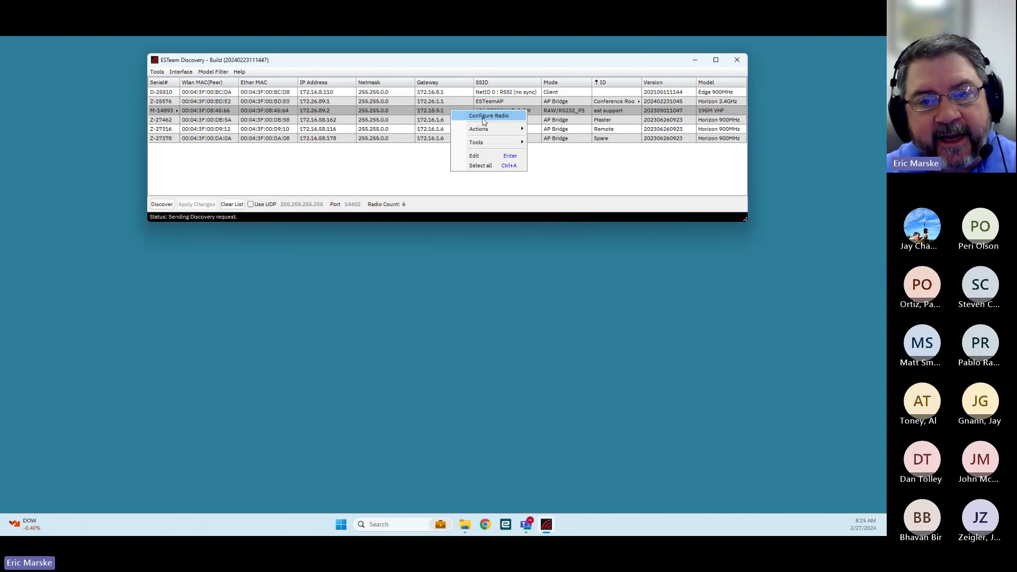
pyautogui.click(483, 116)
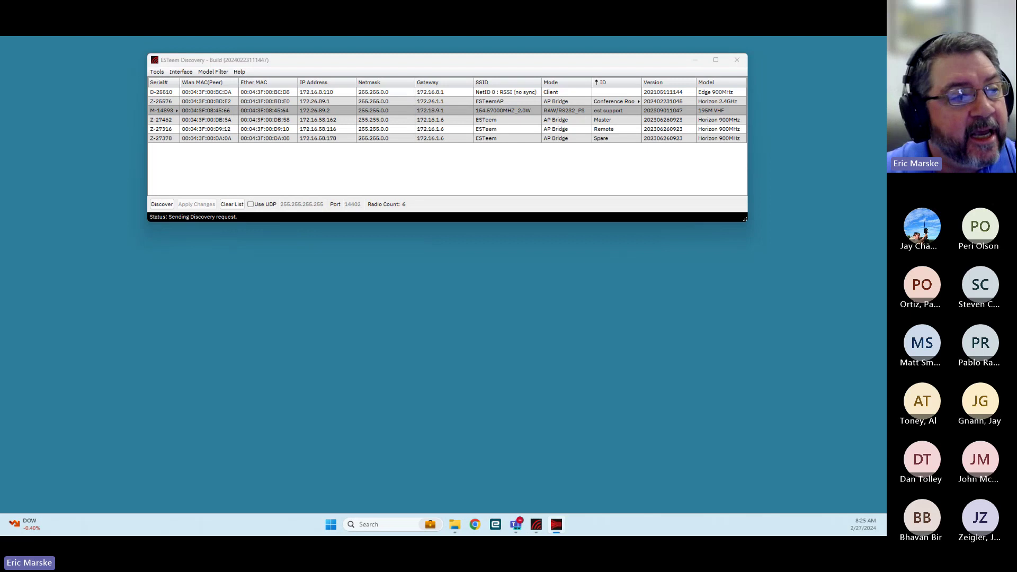
pyautogui.moveTo(32, 150); pyautogui.dragTo(502, 109)
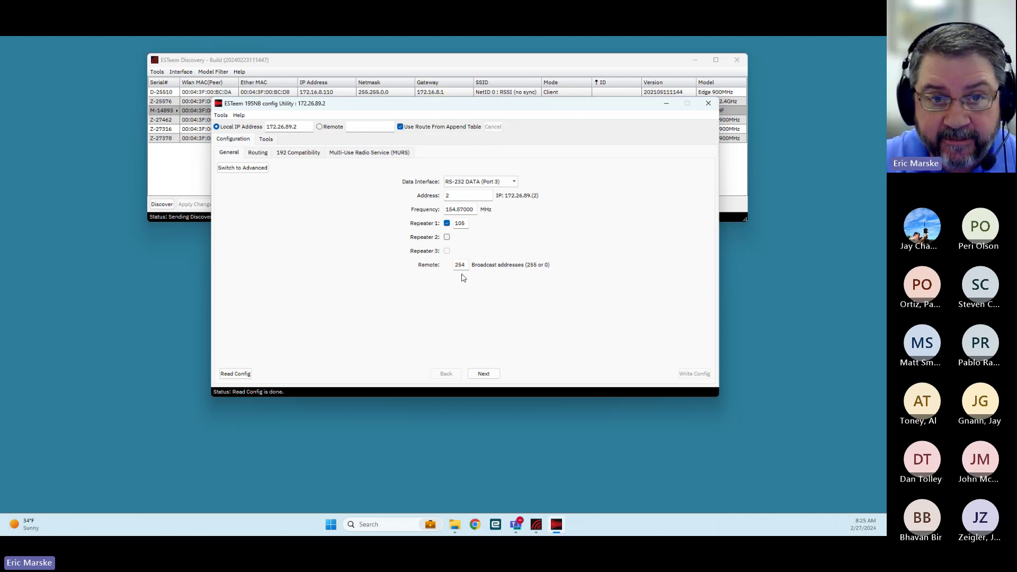
# - Examine the radio's advanced general parameters, first the full list and the Radio category on its own
pyautogui.click(254, 171)
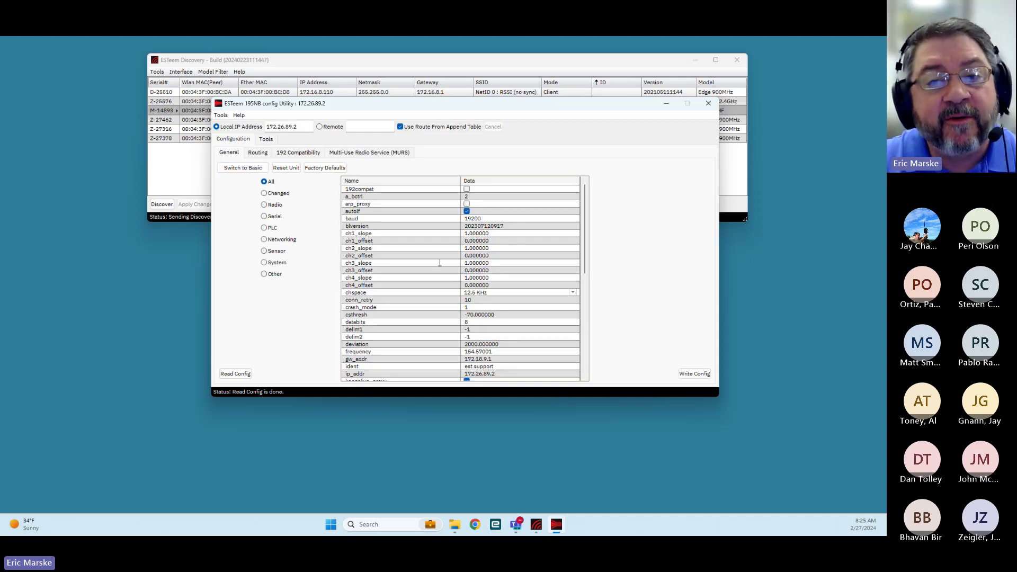
pyautogui.scroll(-10, 440, 262)
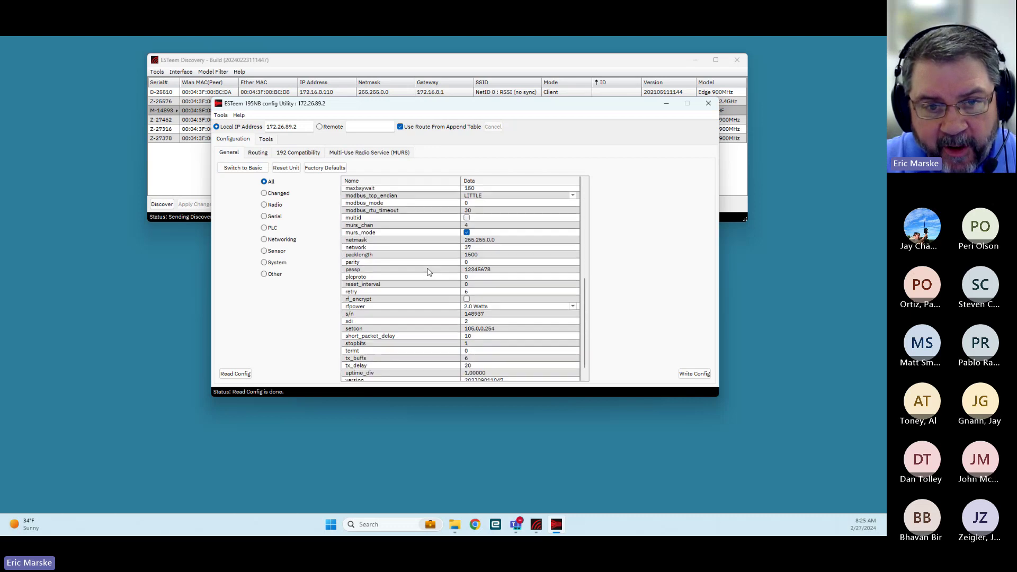
pyautogui.scroll(-1, 430, 272)
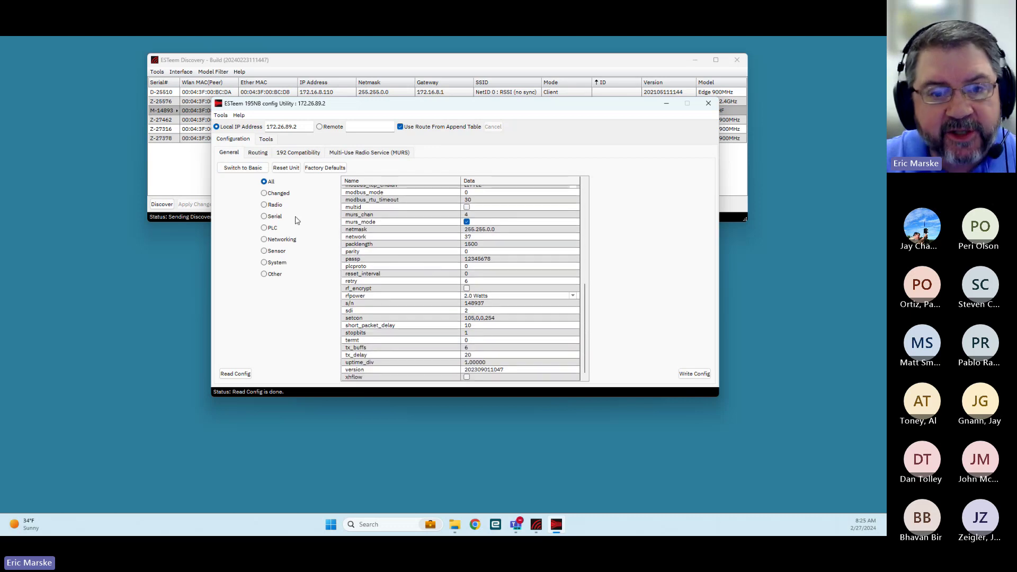
pyautogui.click(267, 208)
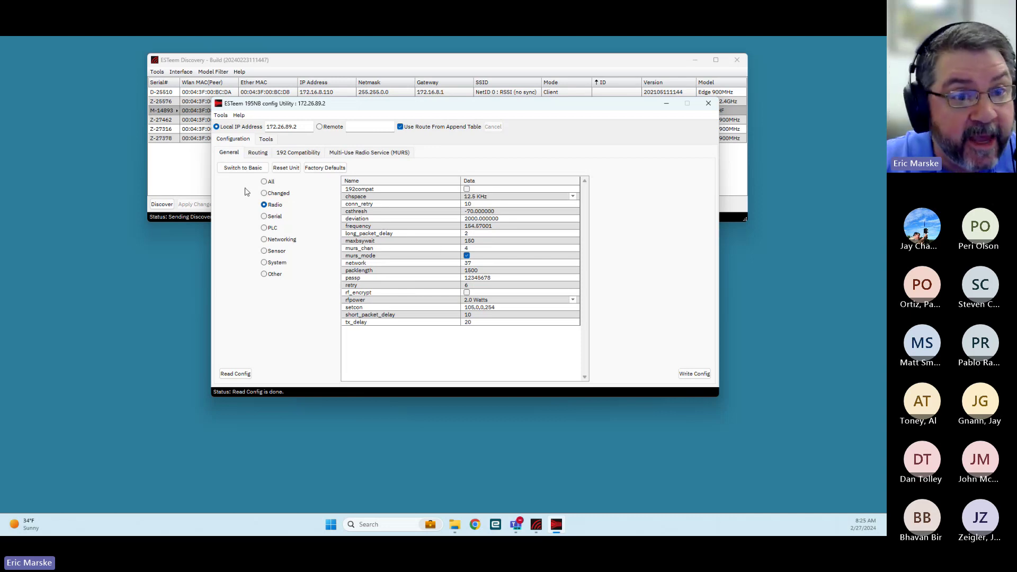
# - Return to the basic general configuration and review the serial port settings up to the PLC Protocol page
pyautogui.click(251, 168)
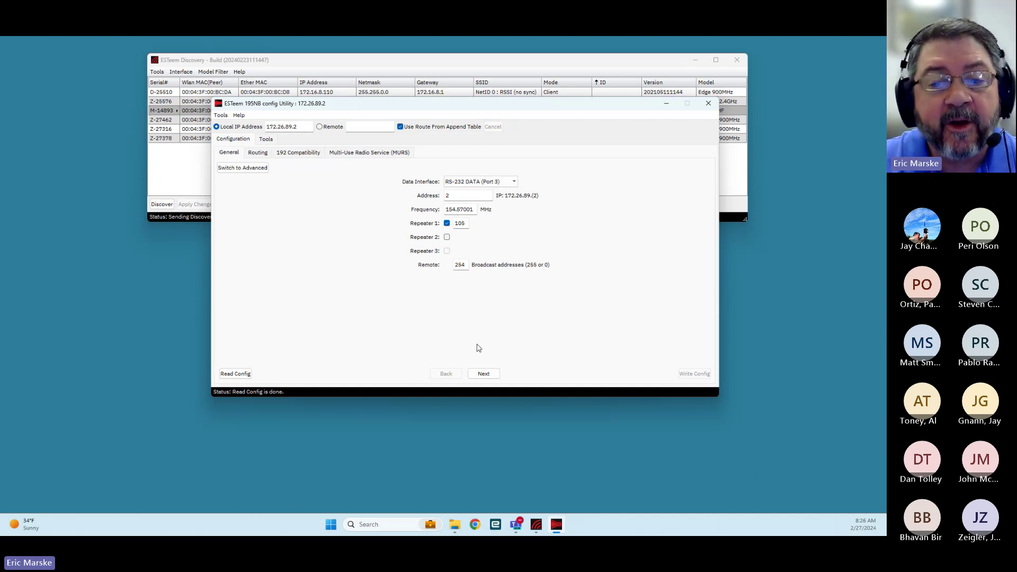
pyautogui.click(486, 373)
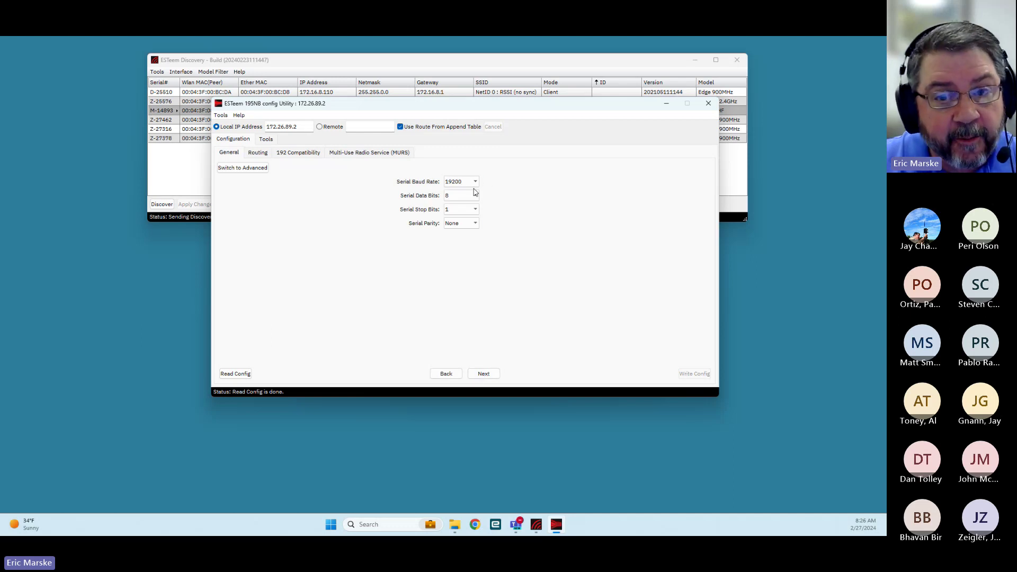
pyautogui.click(489, 375)
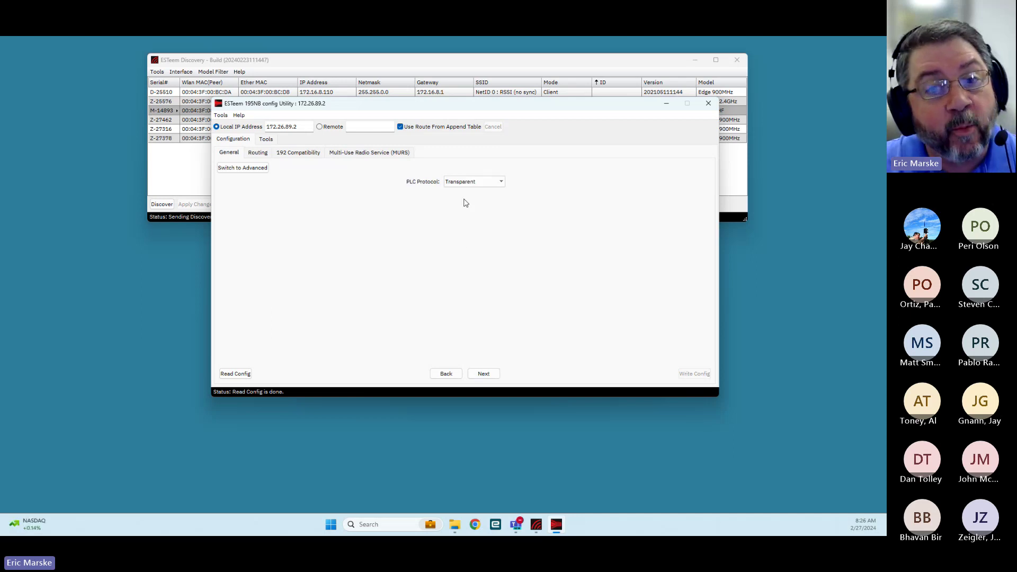
# - Try the DF1 - Allen Bradley PLC protocol, look through its DF1 Config options and set the protocol back to Transparent
pyautogui.click(476, 183)
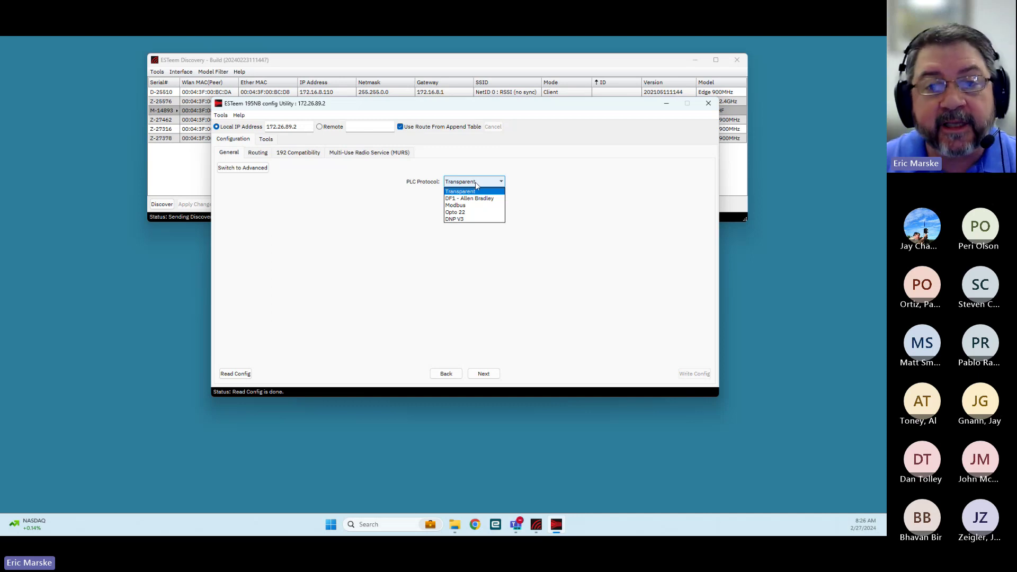
pyautogui.click(471, 198)
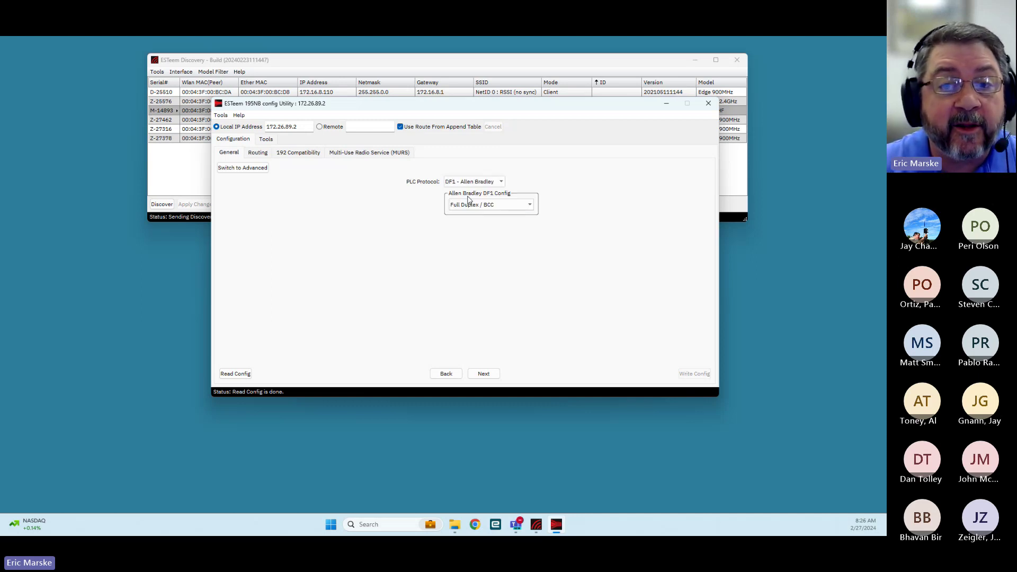
pyautogui.click(486, 205)
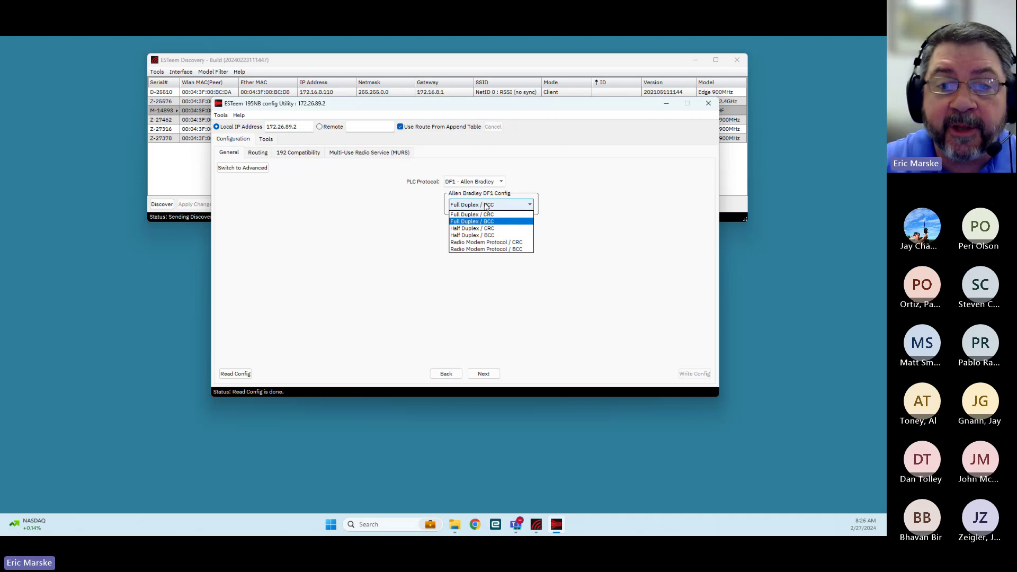
pyautogui.click(486, 206)
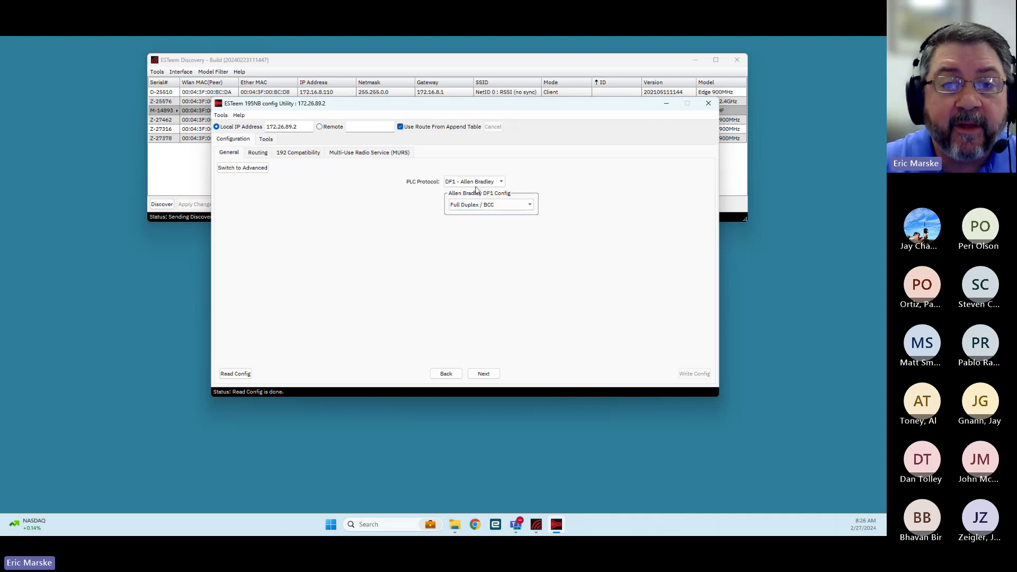
pyautogui.click(477, 182)
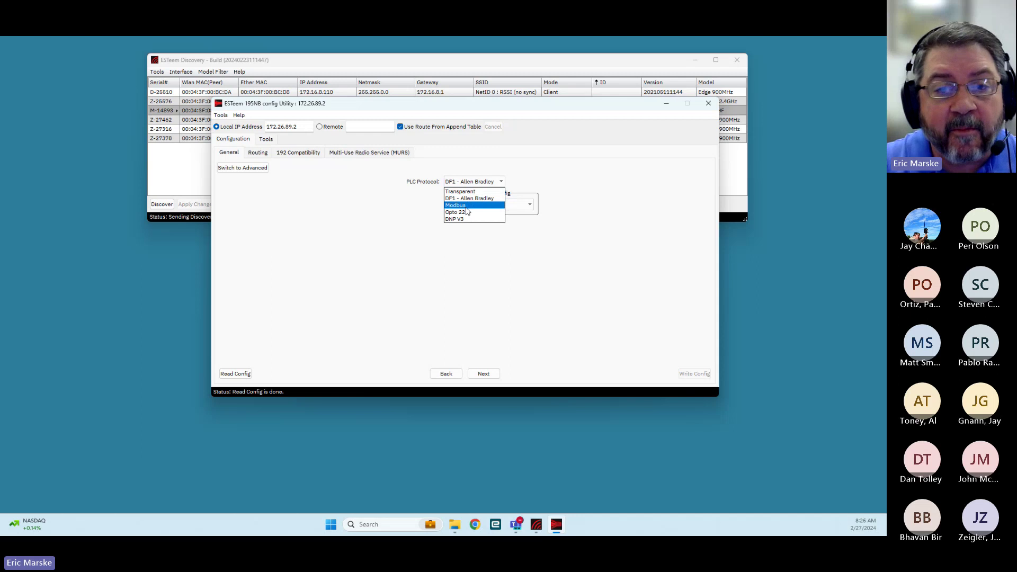
pyautogui.click(460, 260)
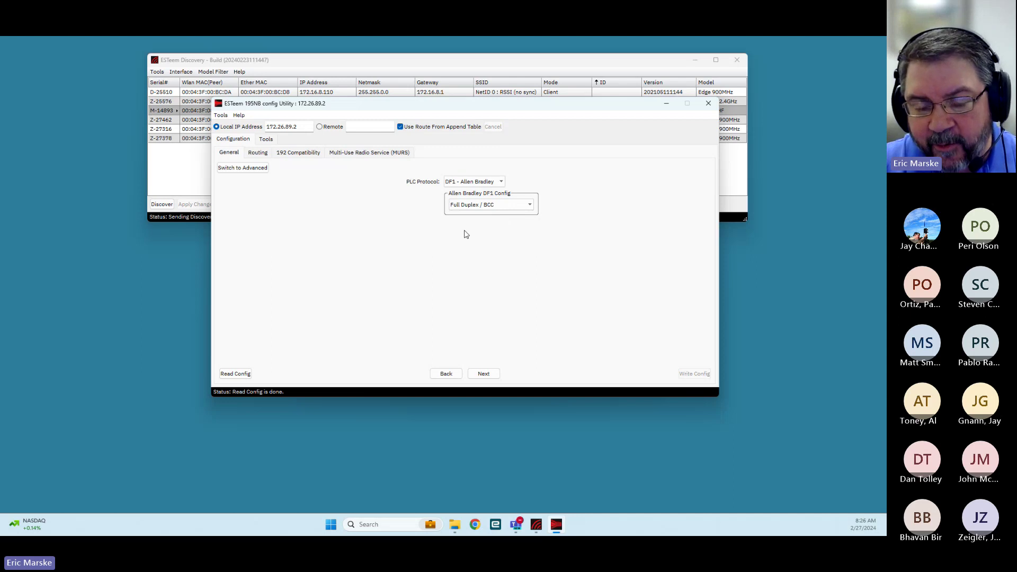
pyautogui.click(473, 182)
pyautogui.click(469, 194)
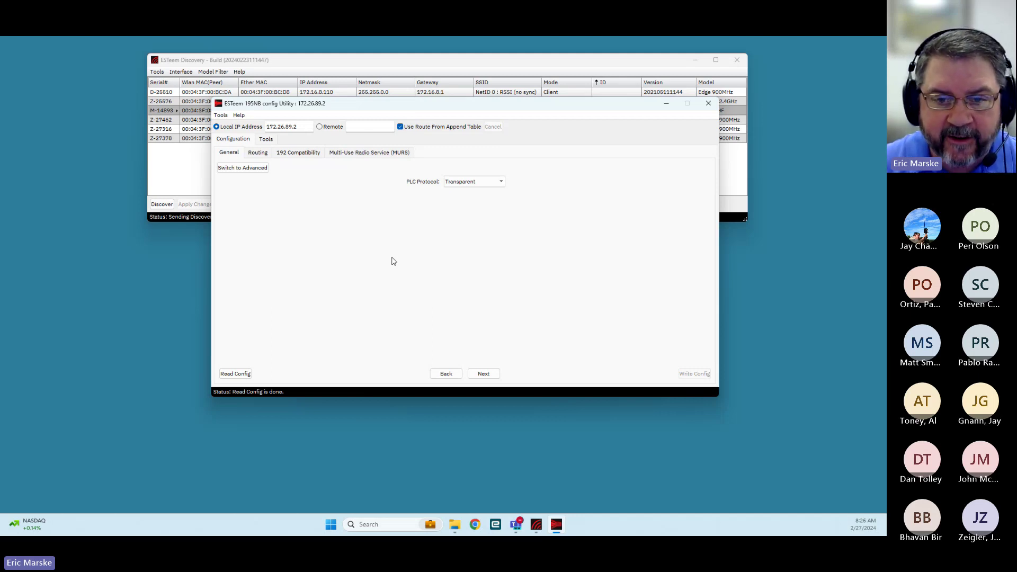
# - Review the wireless retry and encryption settings, and examine the repeater routing in its basic and advanced views
pyautogui.click(484, 375)
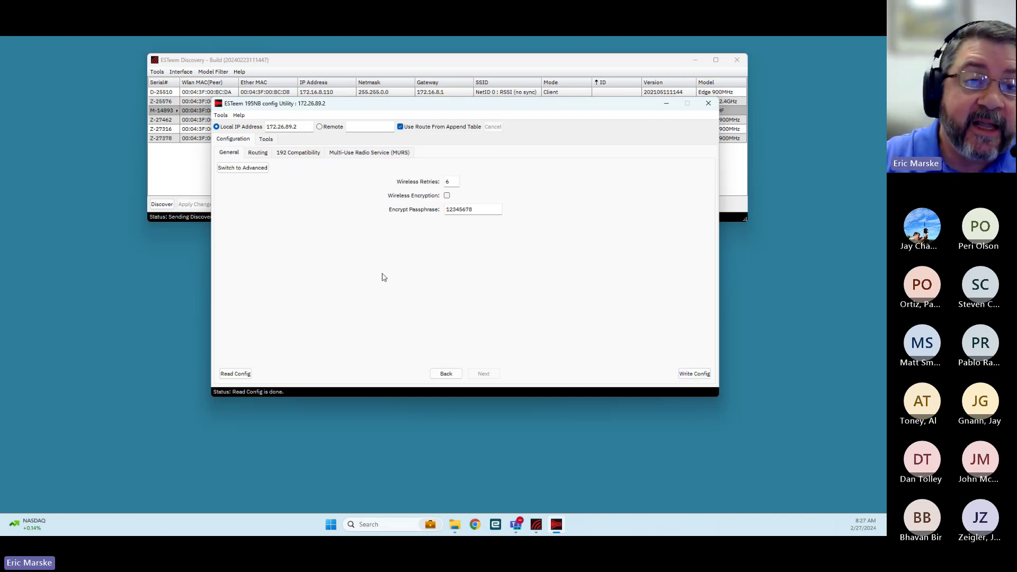
pyautogui.click(258, 153)
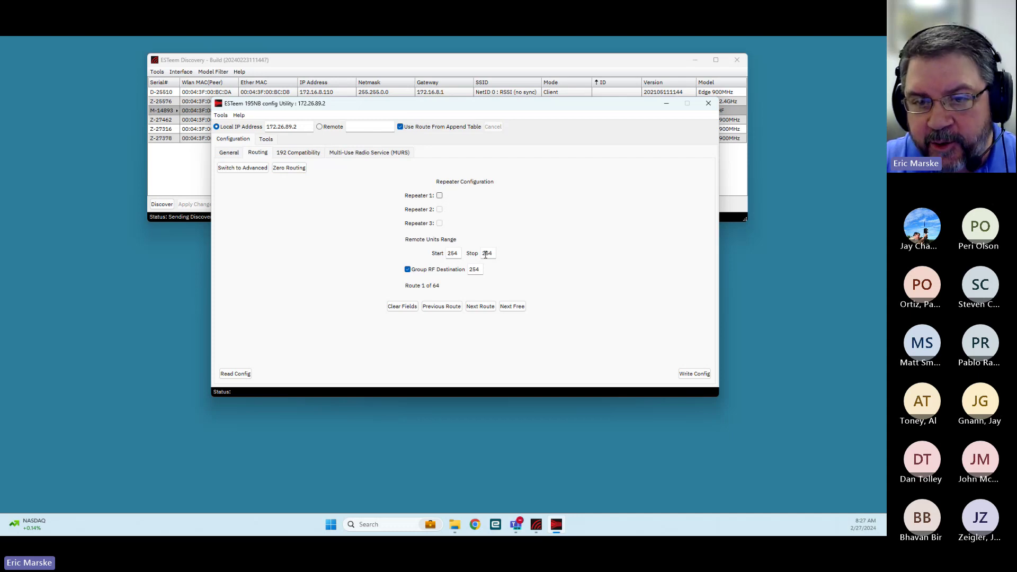
pyautogui.click(440, 196)
pyautogui.click(439, 196)
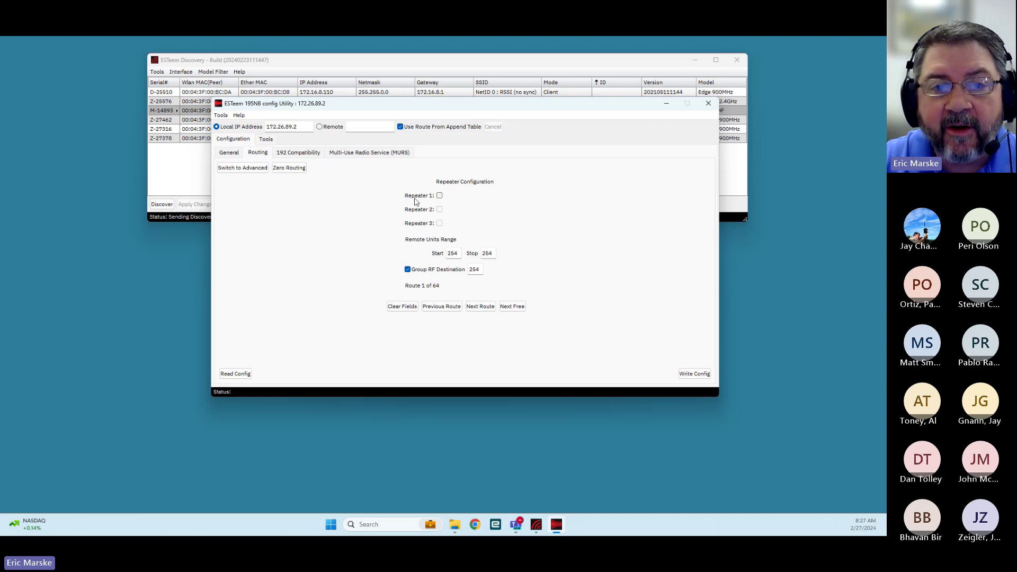
pyautogui.click(256, 170)
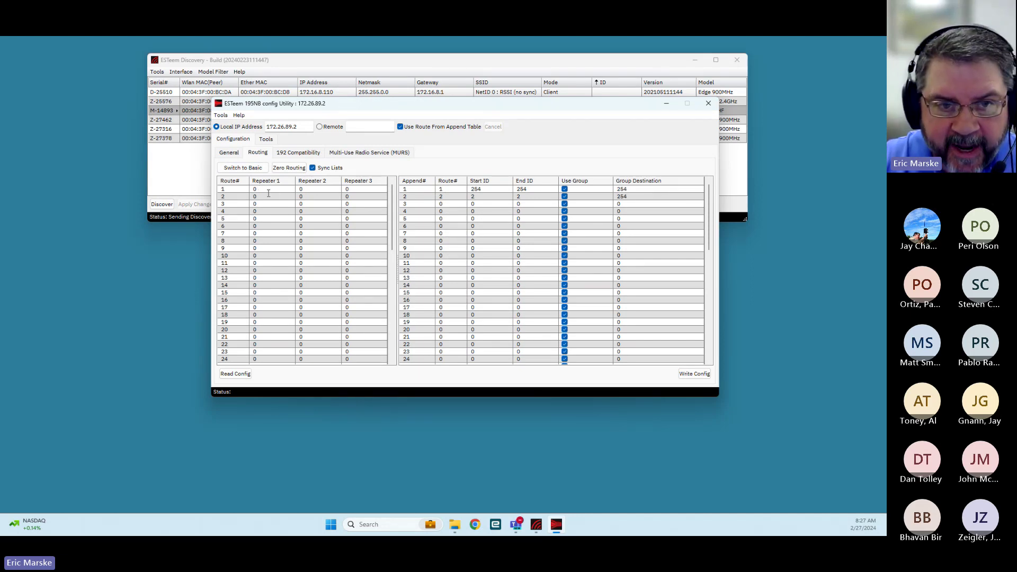
pyautogui.click(254, 169)
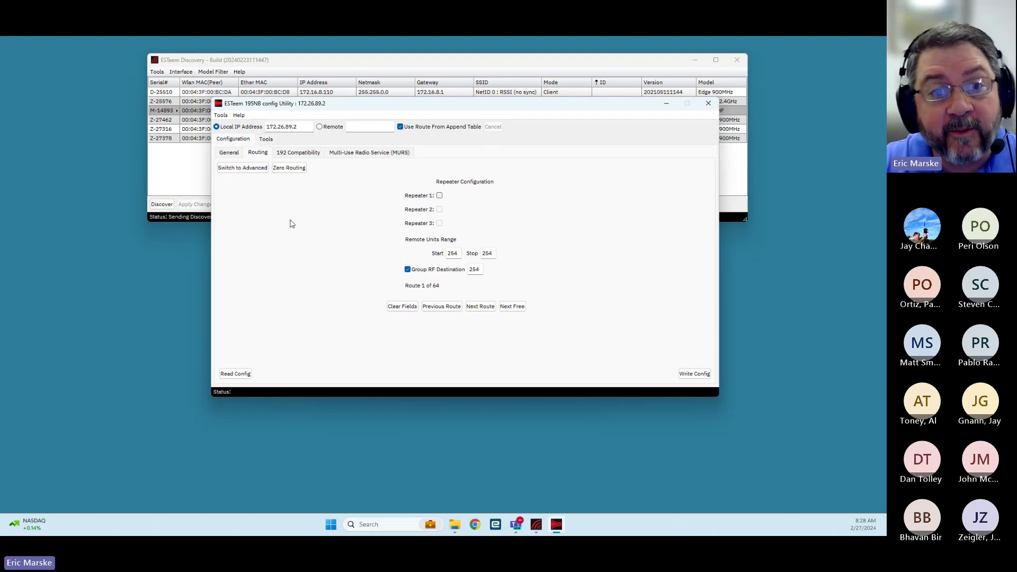
# - Examine the radio's 192 Compatibility settings and its Multi-Use Radio Service (MURS) mode, channel and notes
pyautogui.click(310, 155)
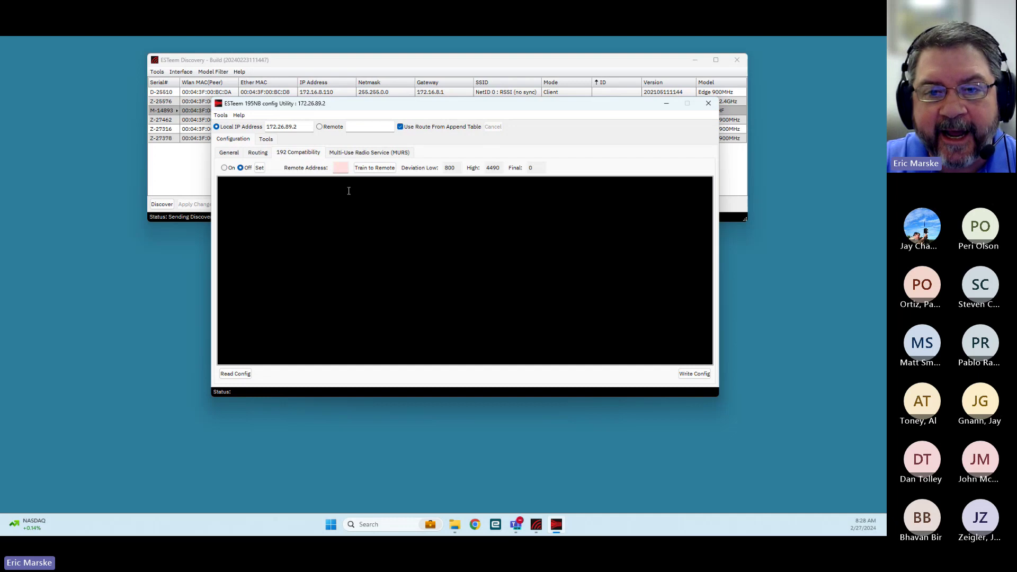
pyautogui.click(367, 153)
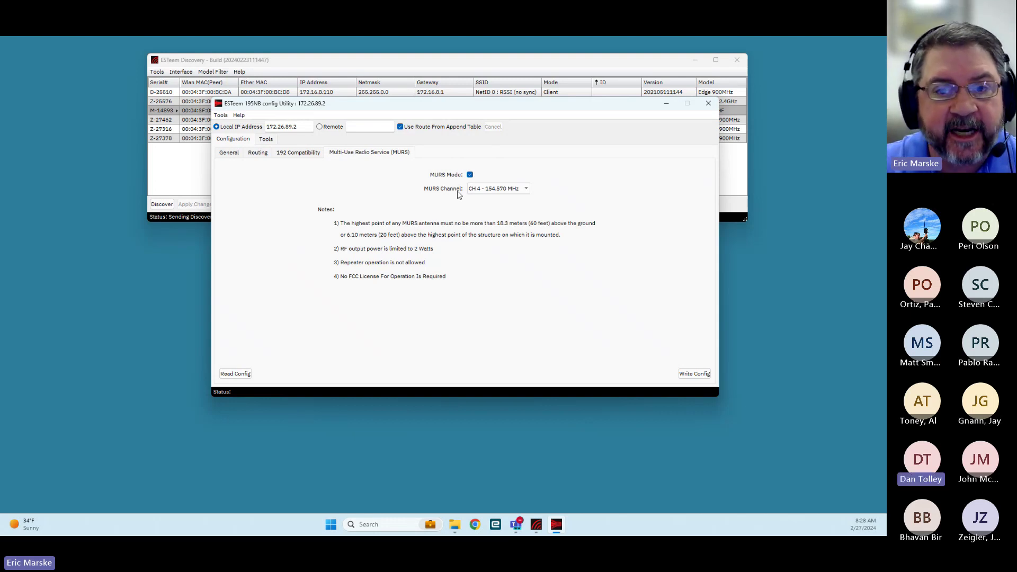
# - Look through the selectable MURS channels and leave CH 4 - 154.570 MHz in place
pyautogui.click(489, 189)
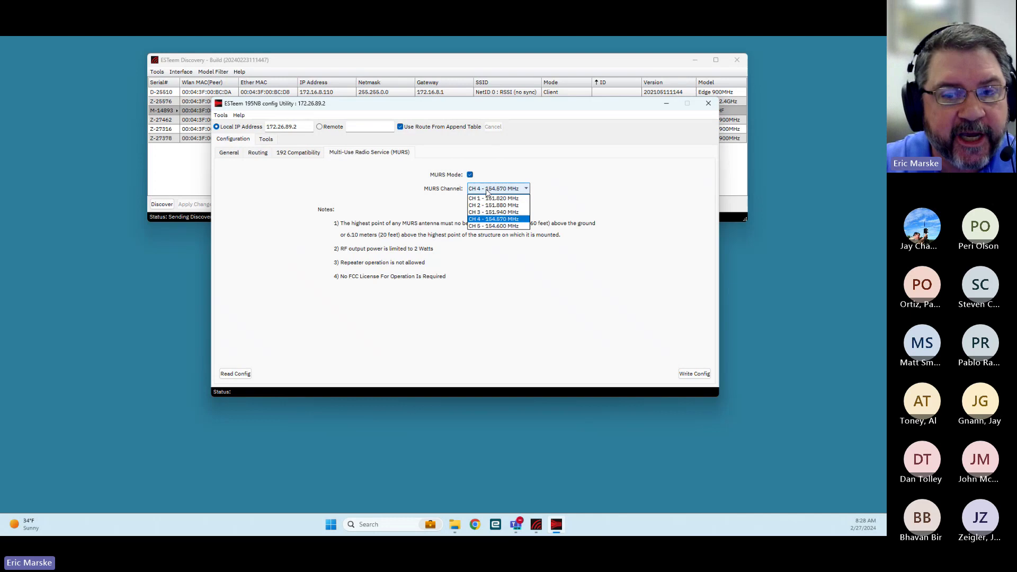
pyautogui.click(488, 192)
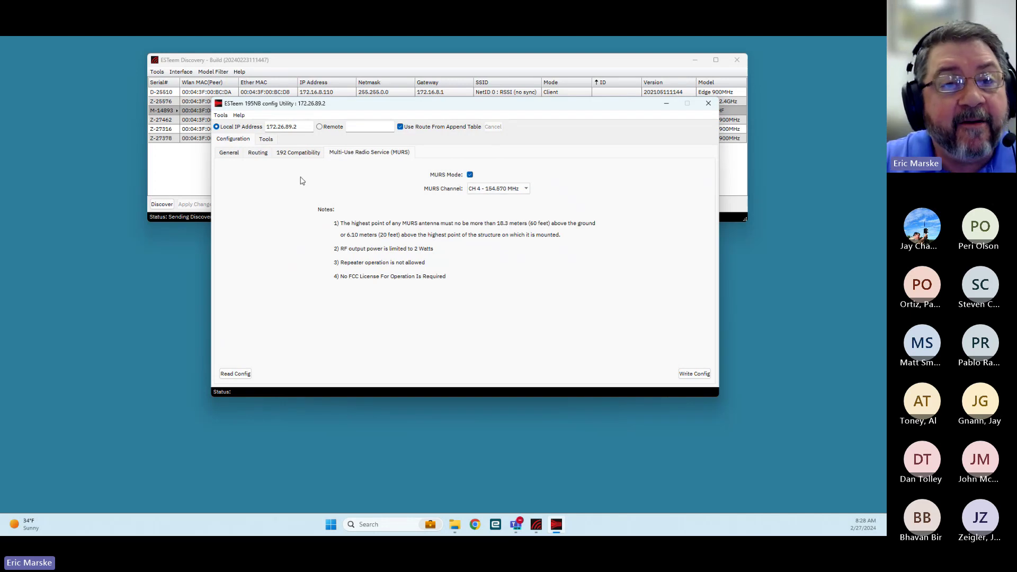
# - Run the Modbus Monitor utility for the 195M radio, review its readings and its shortcut in the suite folder, and close the monitor
pyautogui.click(267, 140)
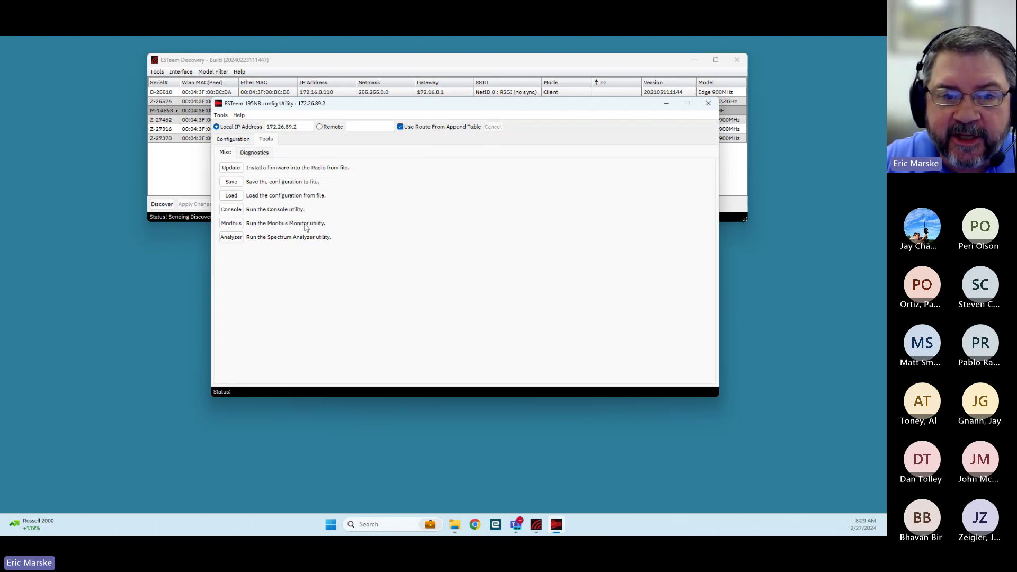
pyautogui.click(231, 223)
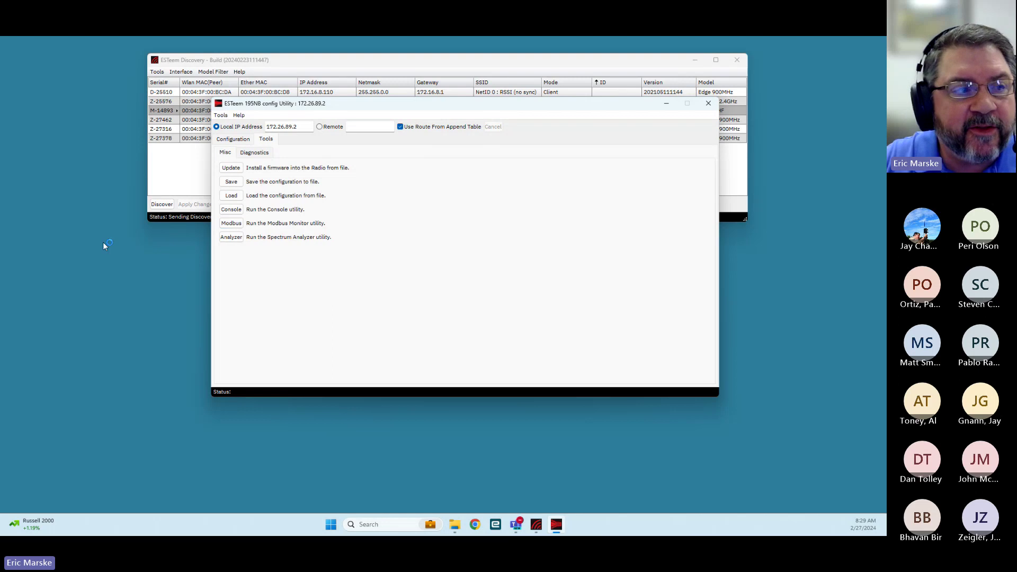
pyautogui.moveTo(18, 142); pyautogui.dragTo(445, 120)
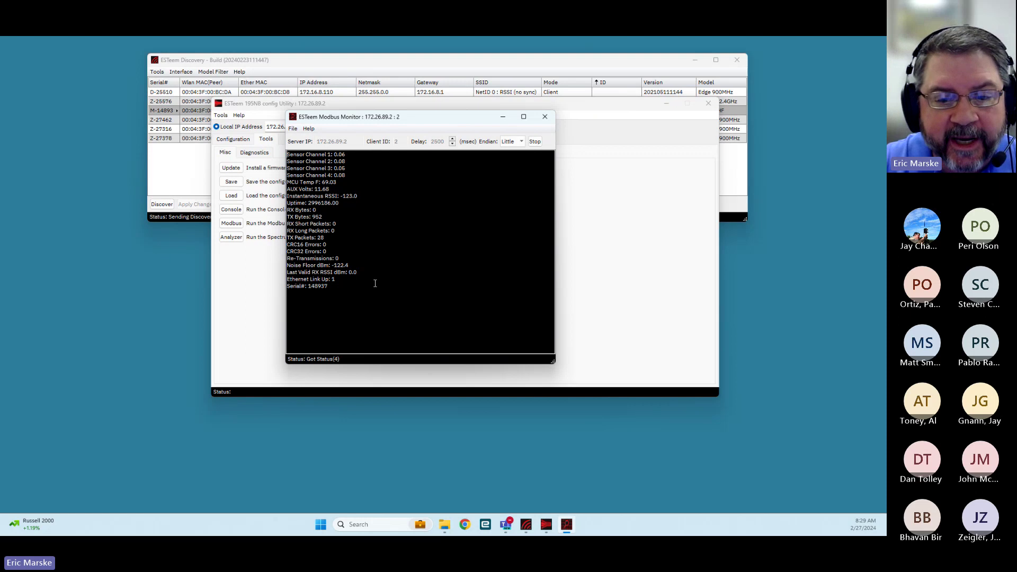
pyautogui.click(445, 524)
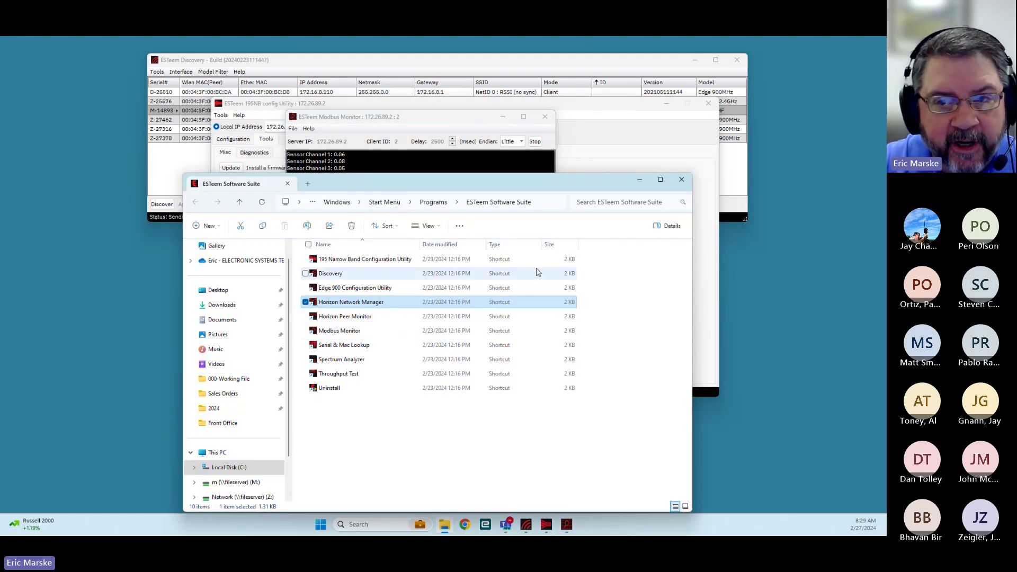
pyautogui.click(640, 179)
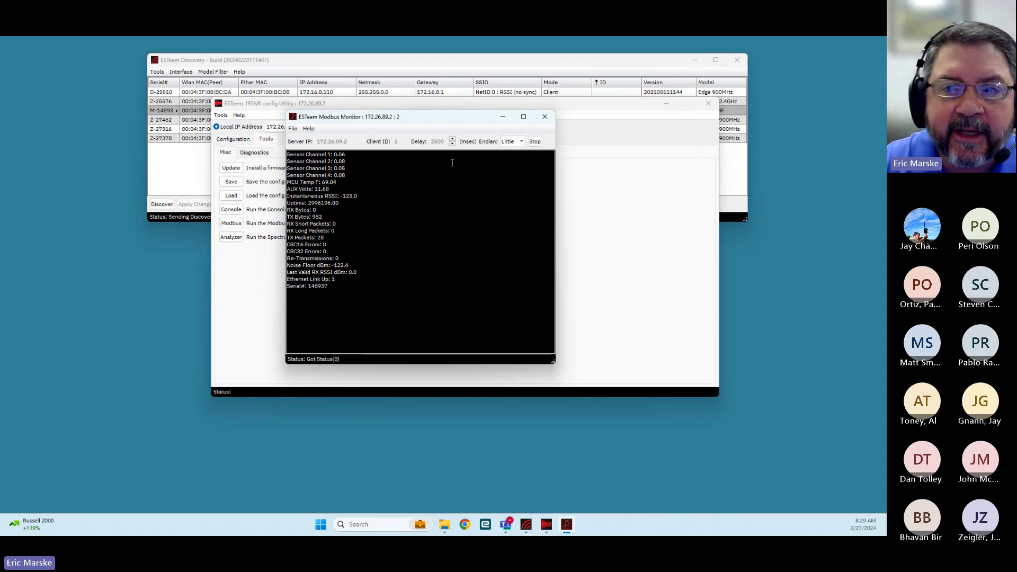
pyautogui.click(546, 117)
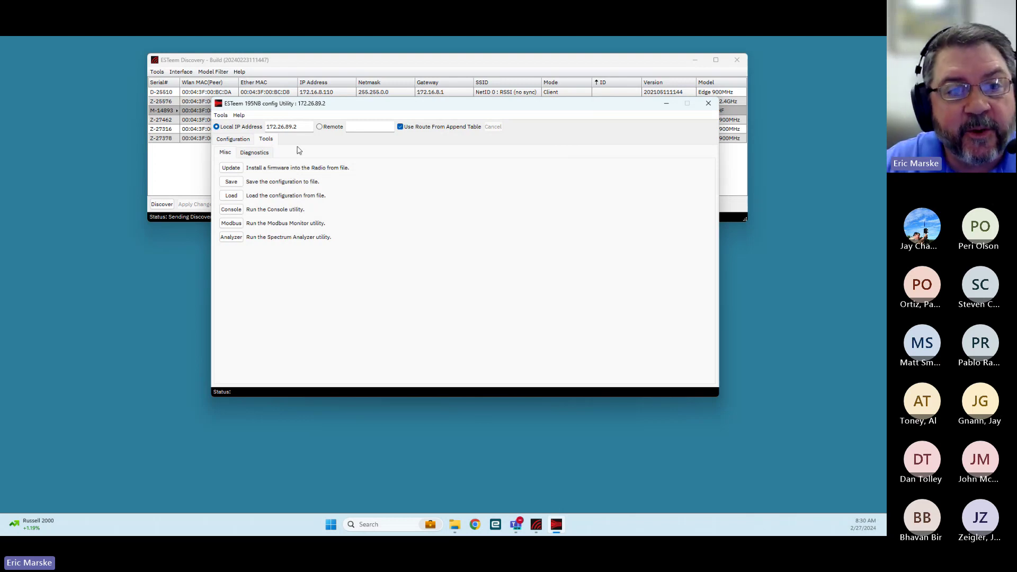
# - Add the remote radio with address 172.26.89.25 to the diagnostics test list, without repeaters
pyautogui.click(265, 153)
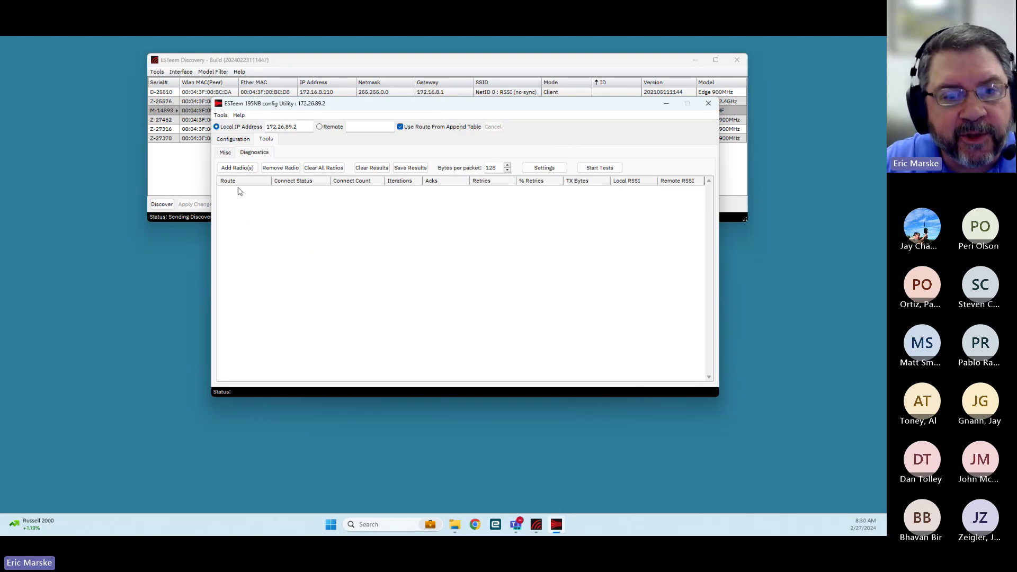
pyautogui.click(241, 168)
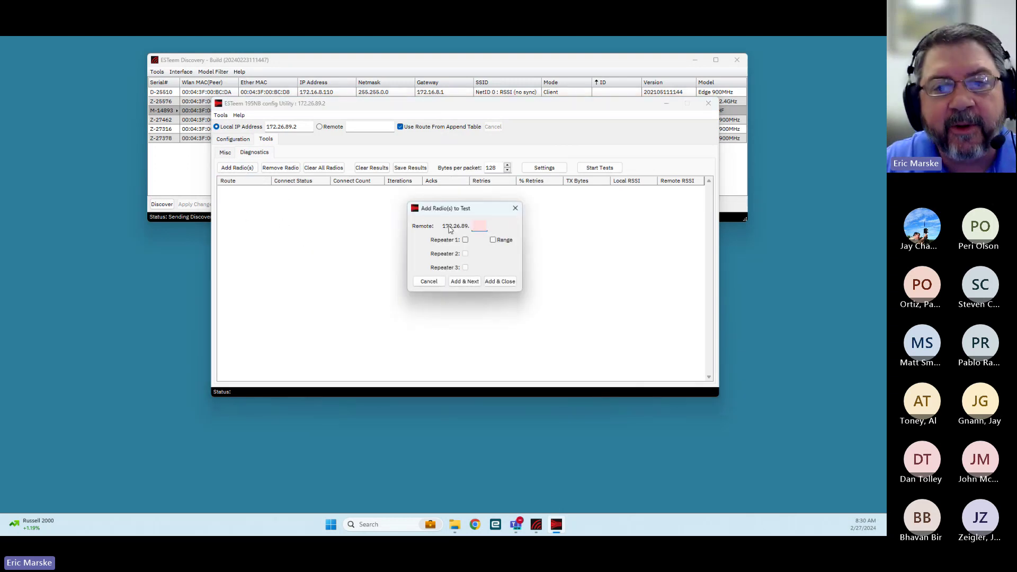
pyautogui.write('25')
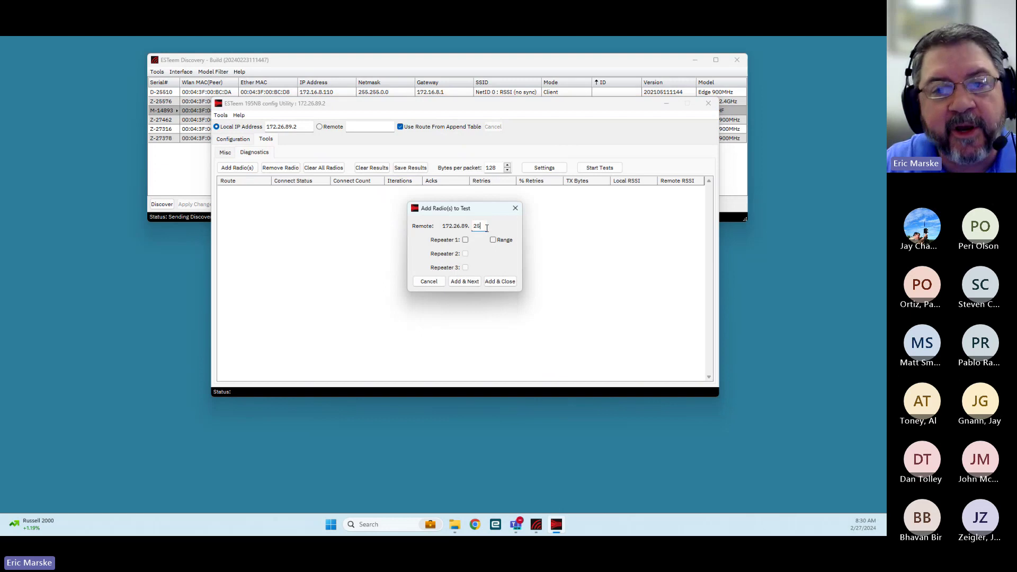
pyautogui.click(500, 282)
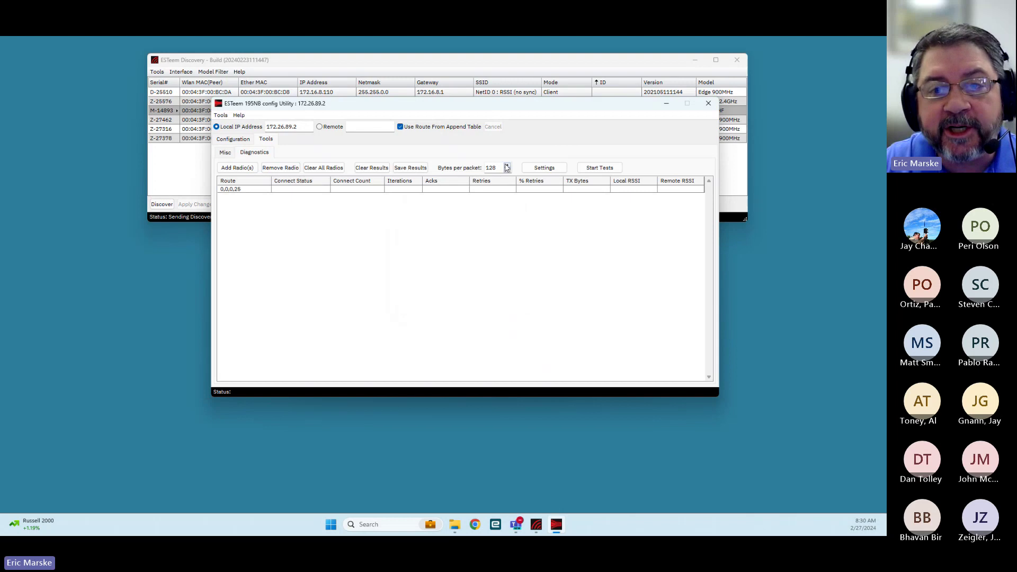
# - Check the Infinite and Iterations options of the diagnostics settings, cancel them and close the 195NB configuration utility
pyautogui.click(544, 168)
pyautogui.click(465, 239)
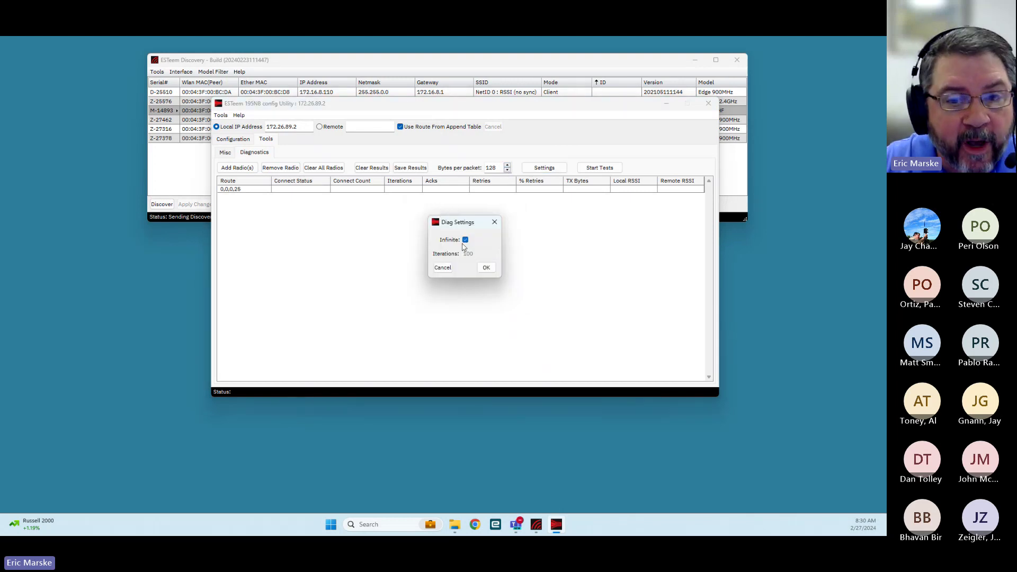
pyautogui.click(444, 269)
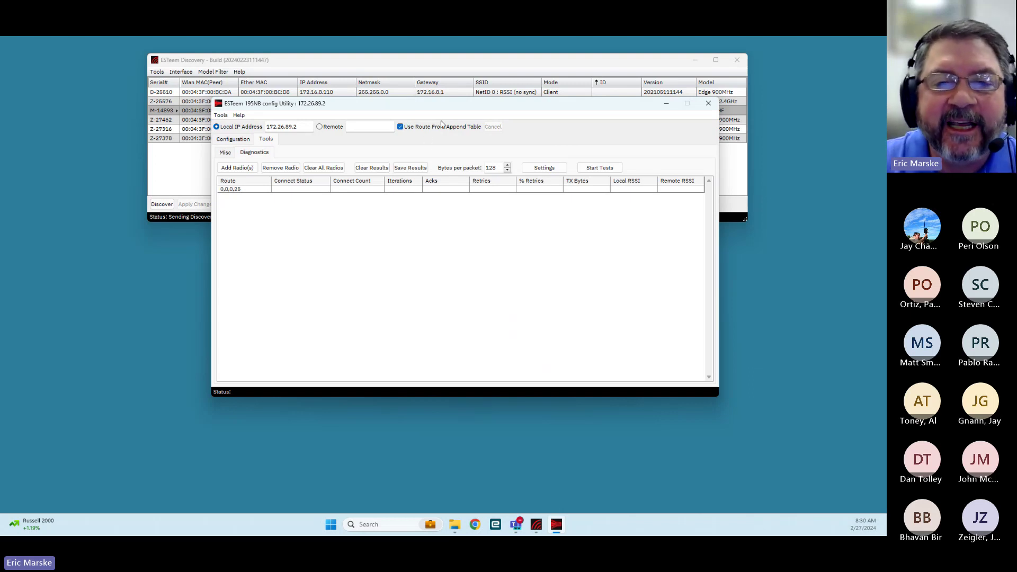
pyautogui.click(708, 104)
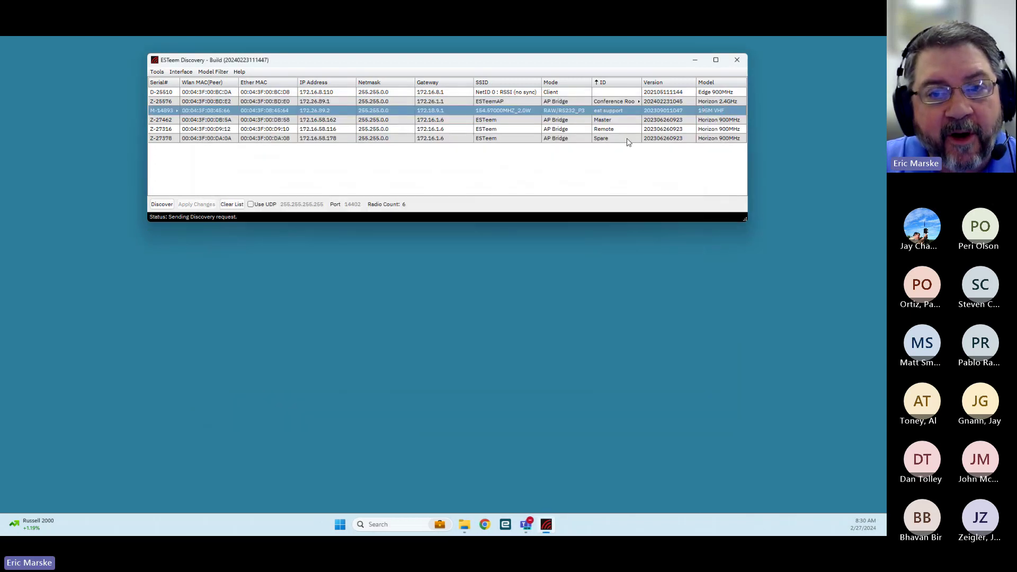
# - Open the configuration utility for the Edge 900MHz radio from the discovered radio list
pyautogui.click(521, 92)
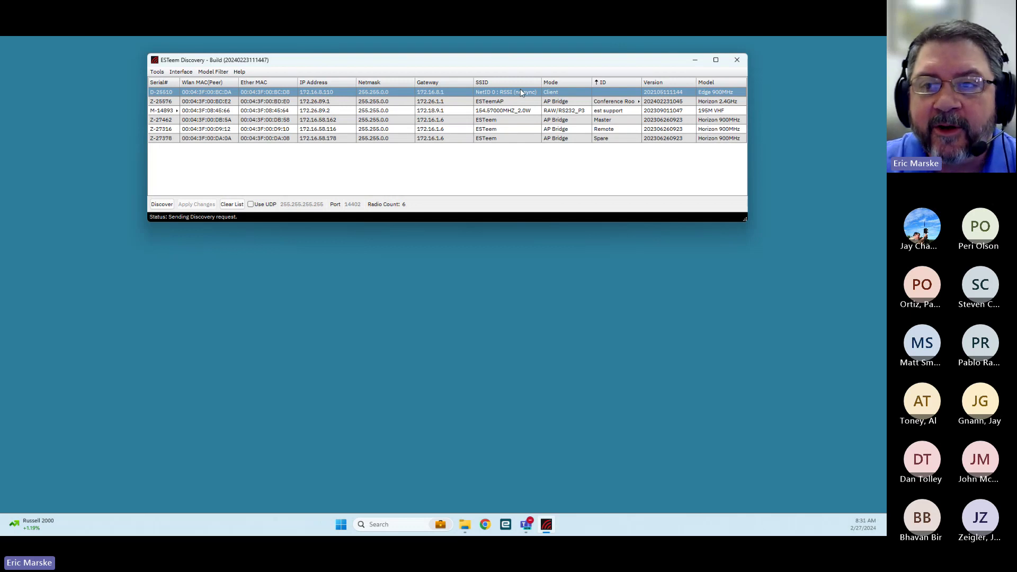
pyautogui.rightClick(521, 93)
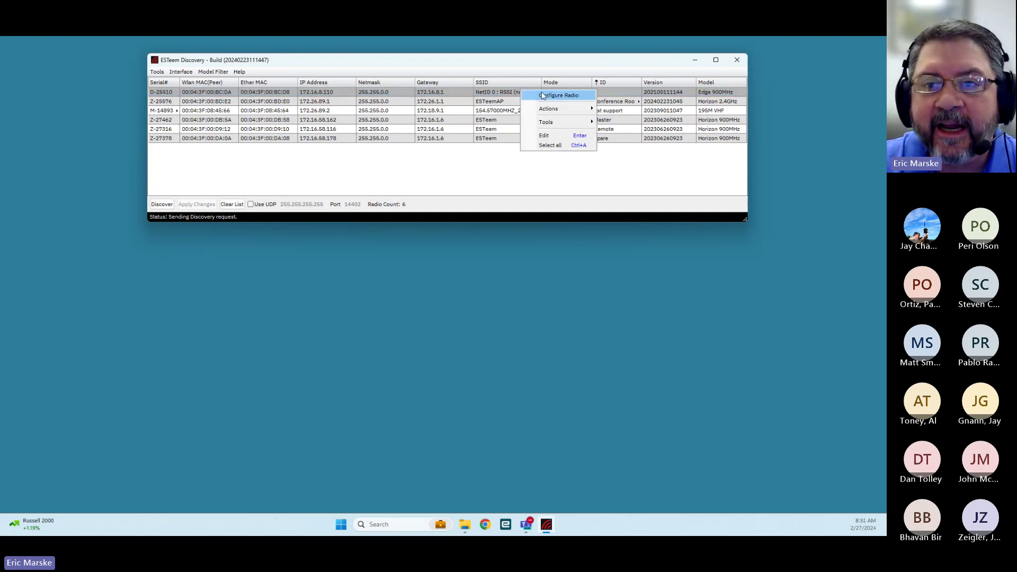
pyautogui.click(557, 96)
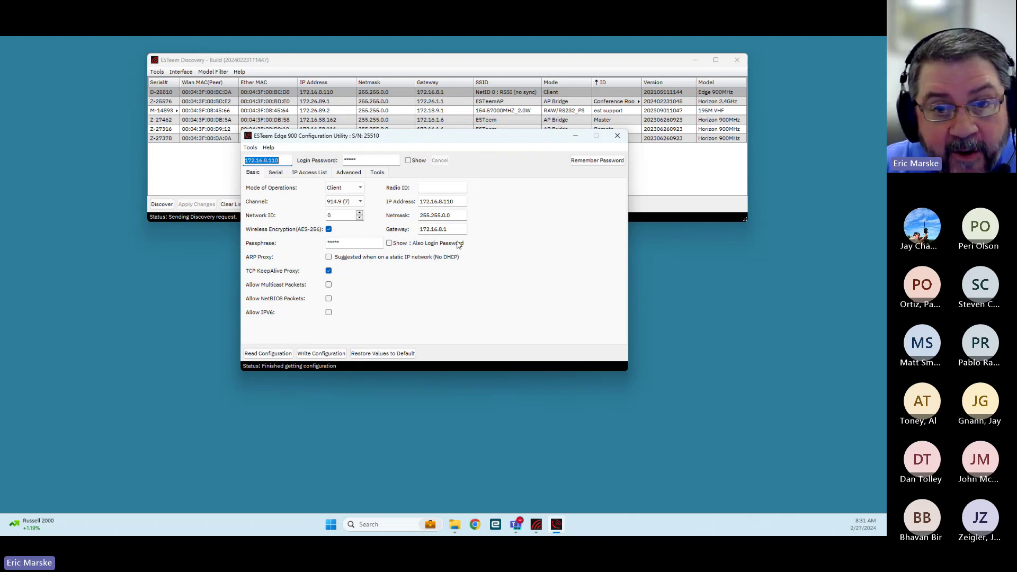
# - Review the Edge 900 radio's modes of operation and channel, plus its IP access list, serial, advanced and tools settings
pyautogui.click(361, 189)
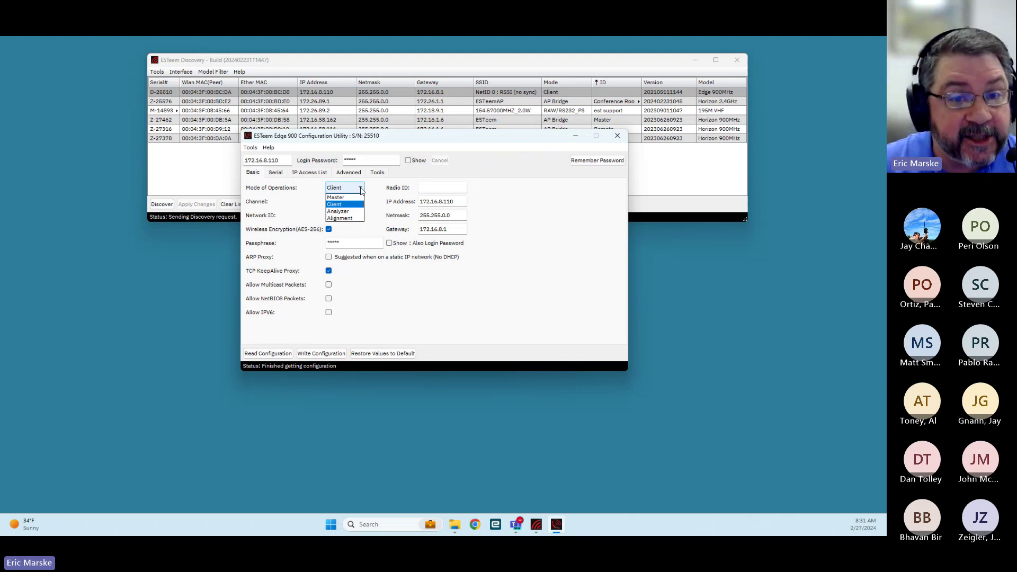
pyautogui.click(361, 189)
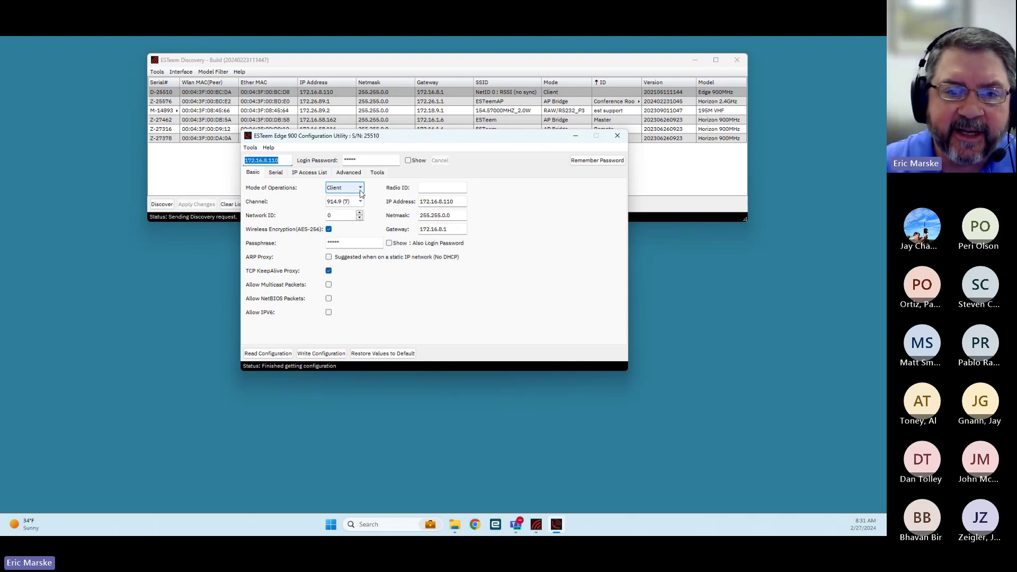
pyautogui.click(355, 202)
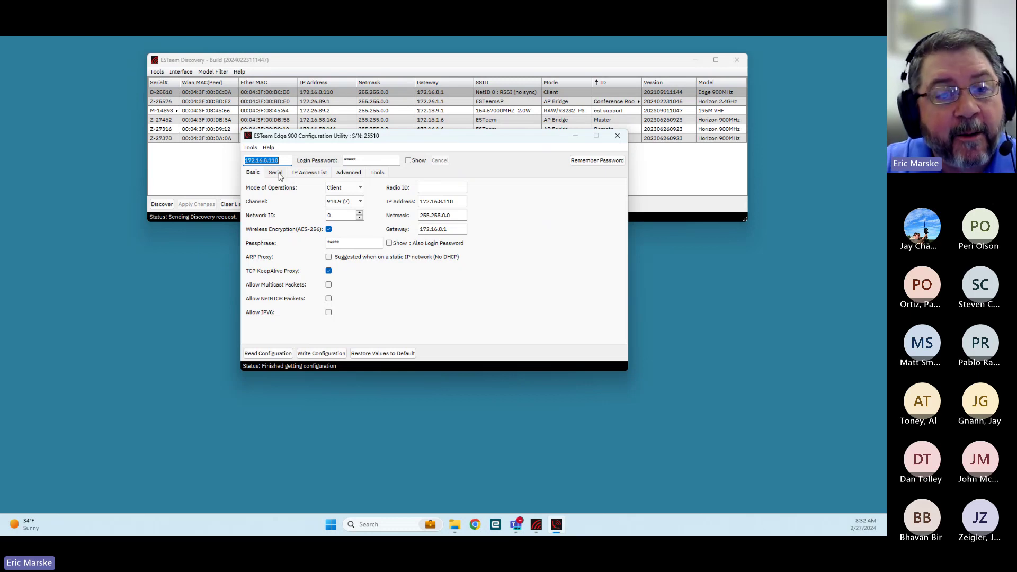
pyautogui.click(312, 173)
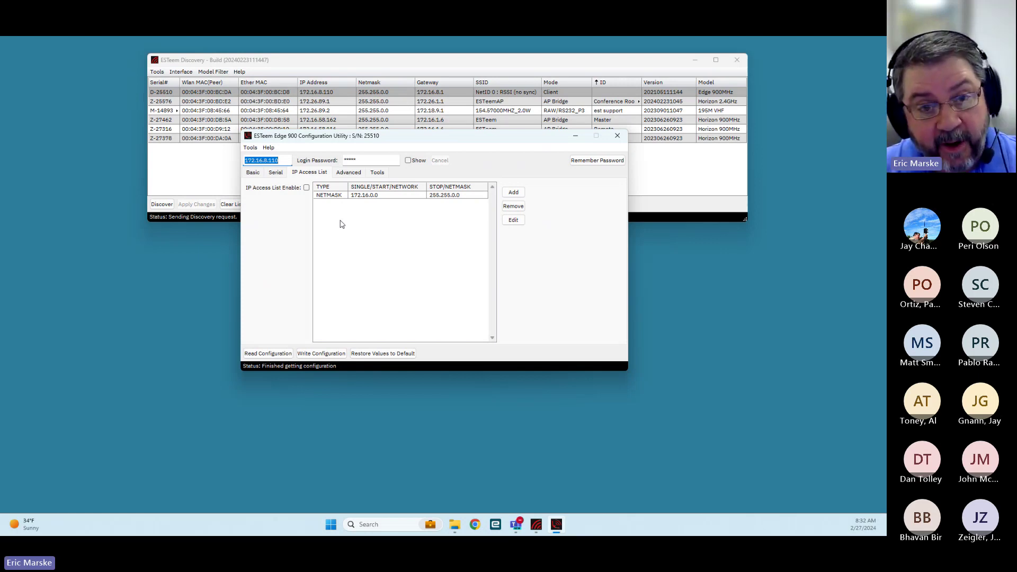
pyautogui.click(278, 175)
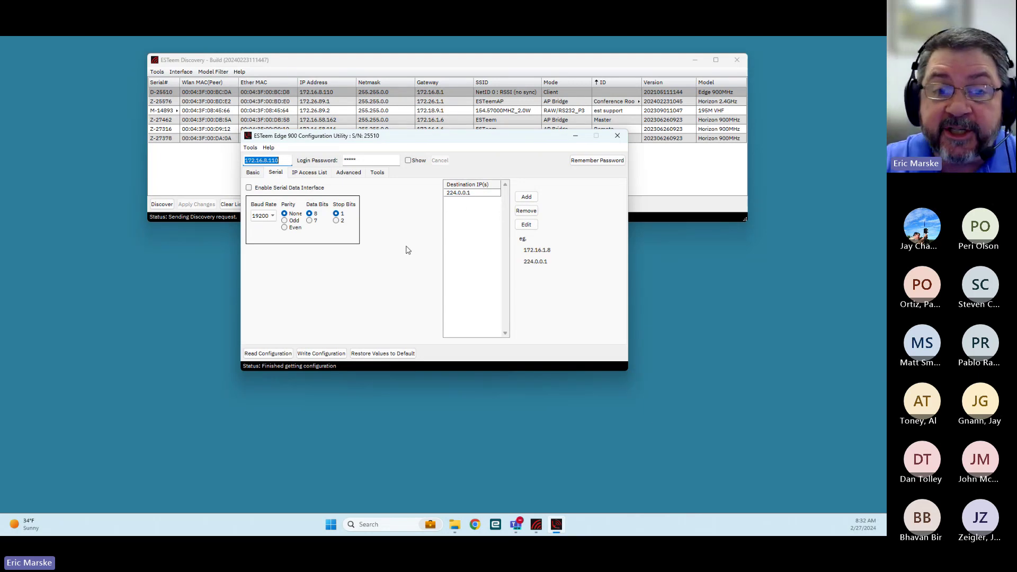
pyautogui.click(352, 175)
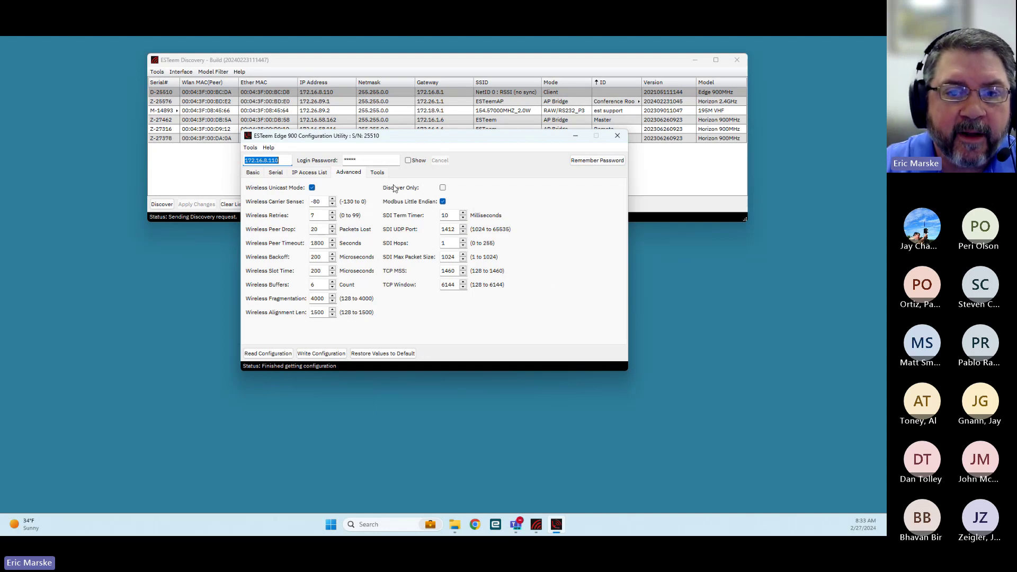
pyautogui.click(378, 173)
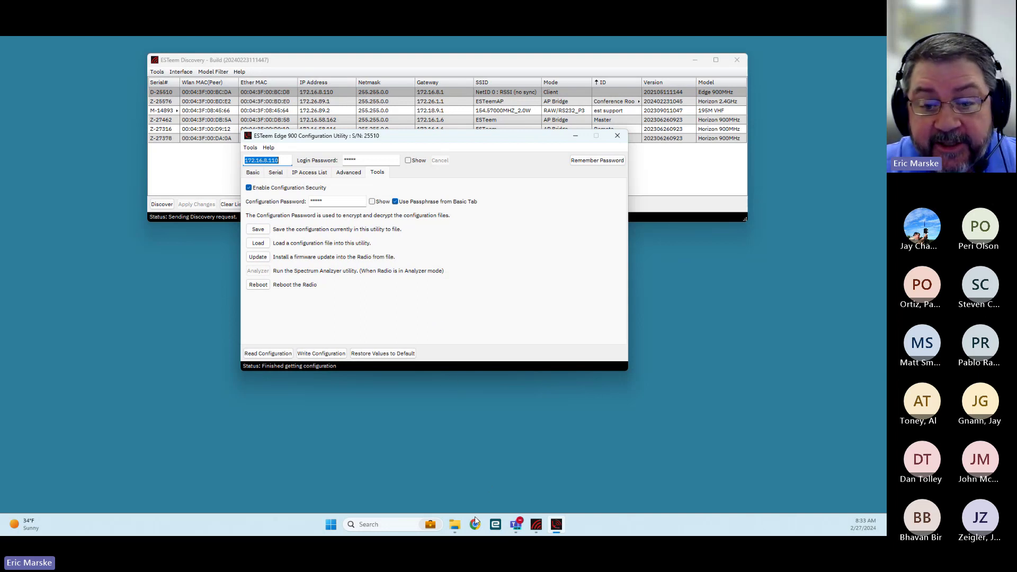
# - Bring up the ESTeem Software Suite folder, check the Discovery radio list again and select the Horizon Peer Monitor shortcut
pyautogui.click(454, 529)
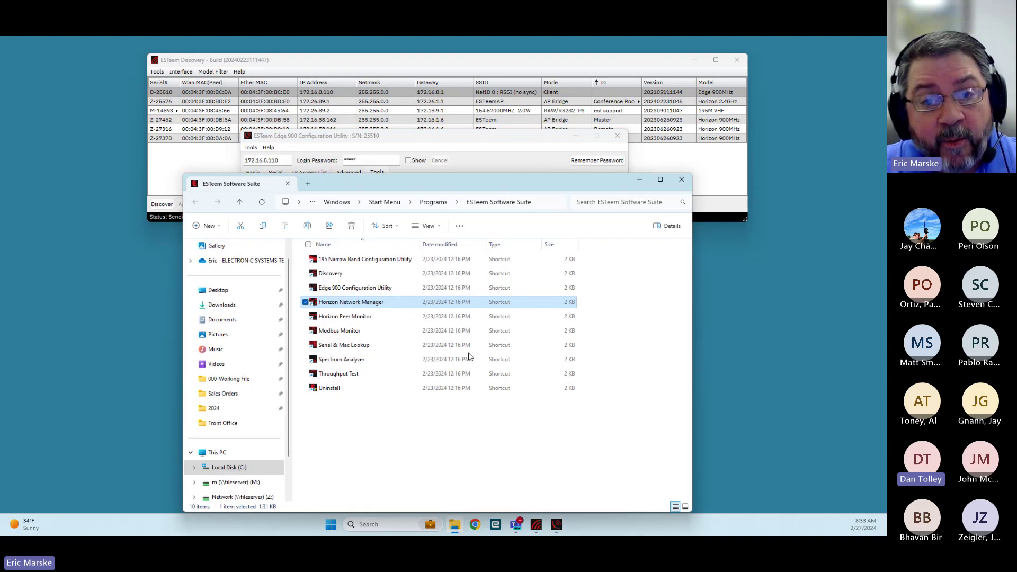
pyautogui.moveTo(444, 190); pyautogui.dragTo(461, 119)
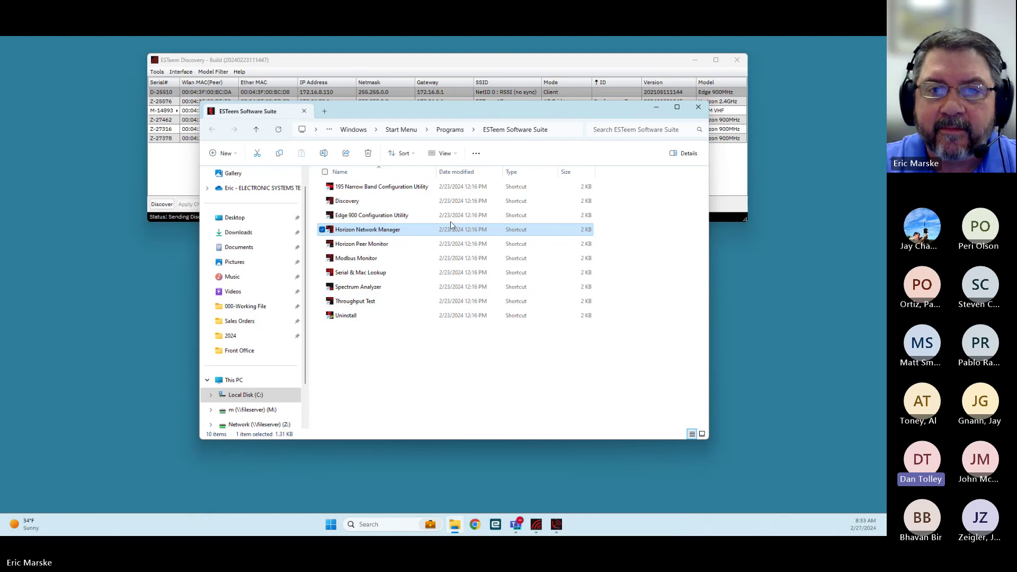
pyautogui.click(447, 64)
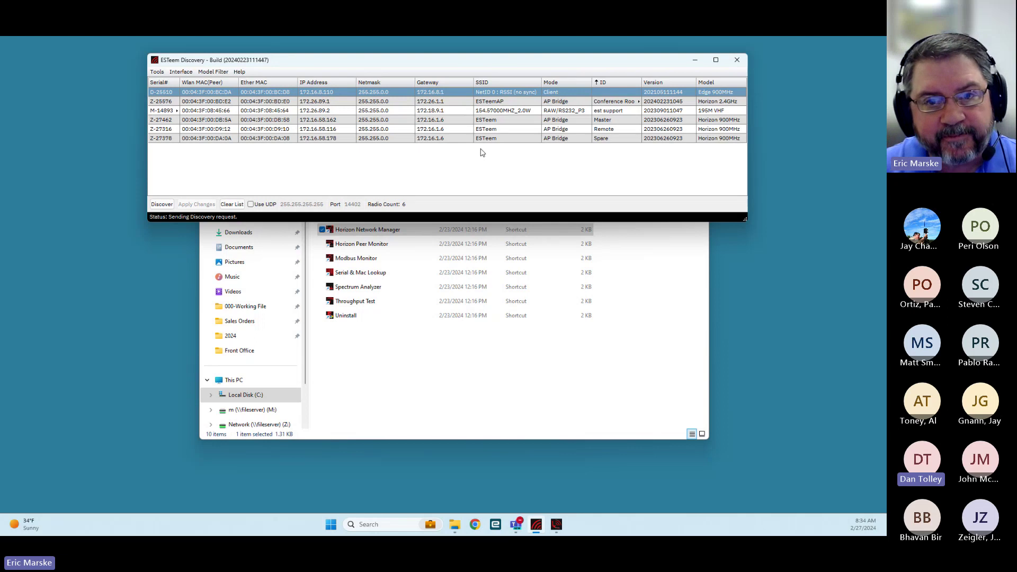
pyautogui.click(420, 367)
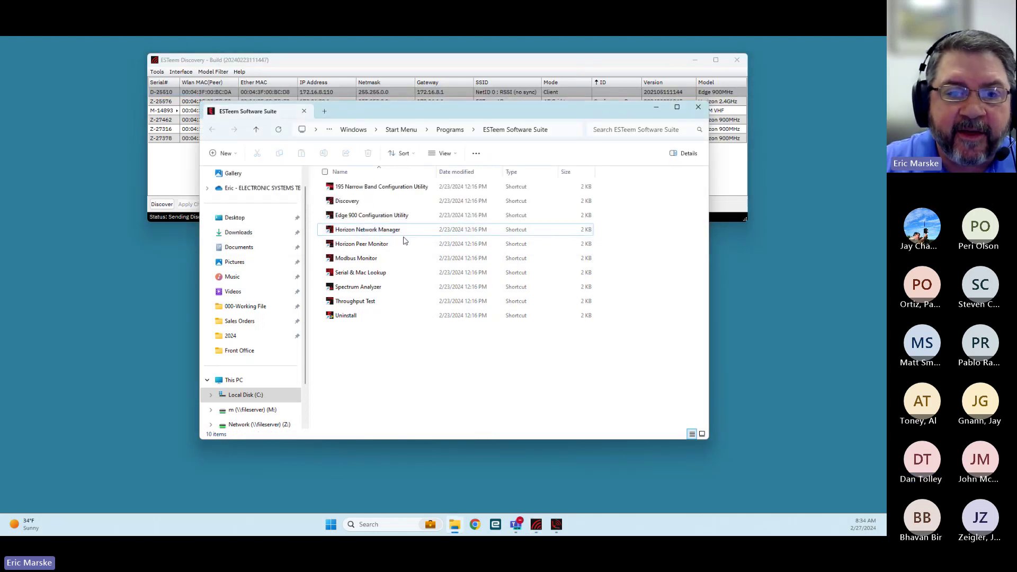
pyautogui.click(385, 247)
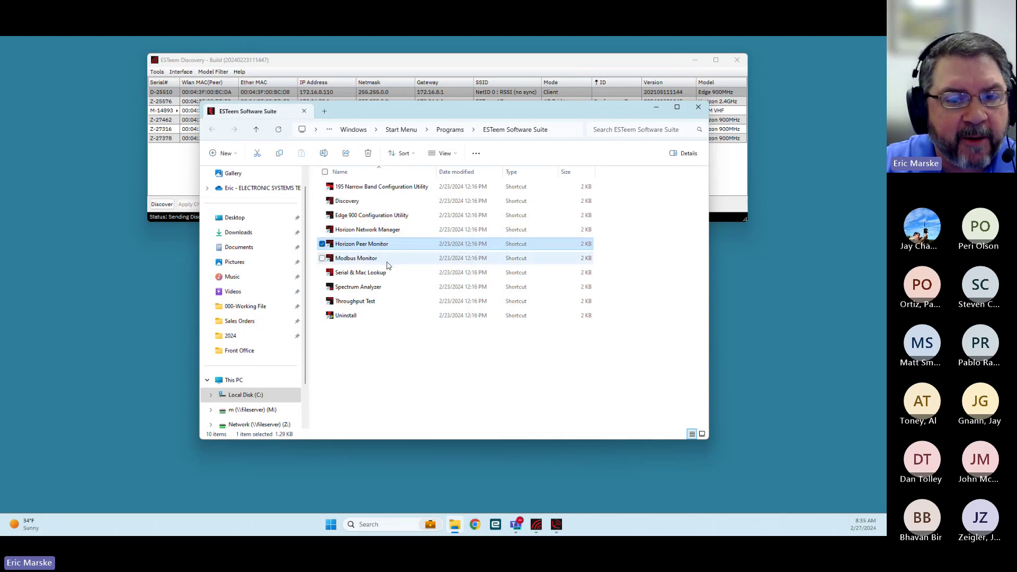